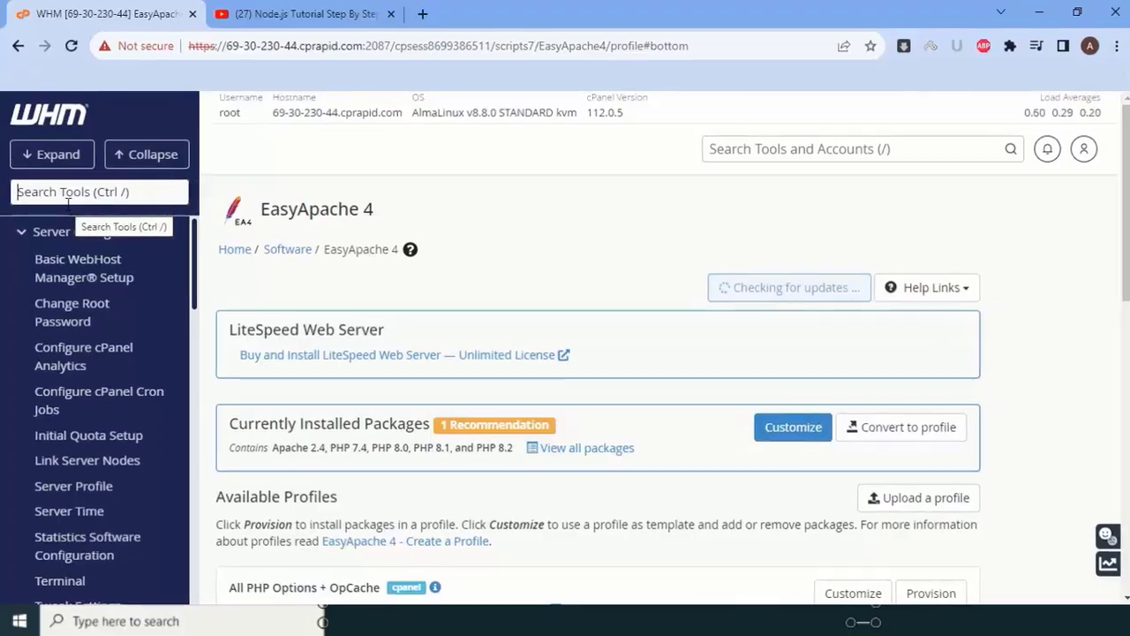
# Step: Search the sidebar for 'multiphp' and open MultiPHP INI Editor under Software
pyautogui.write('multiphp')
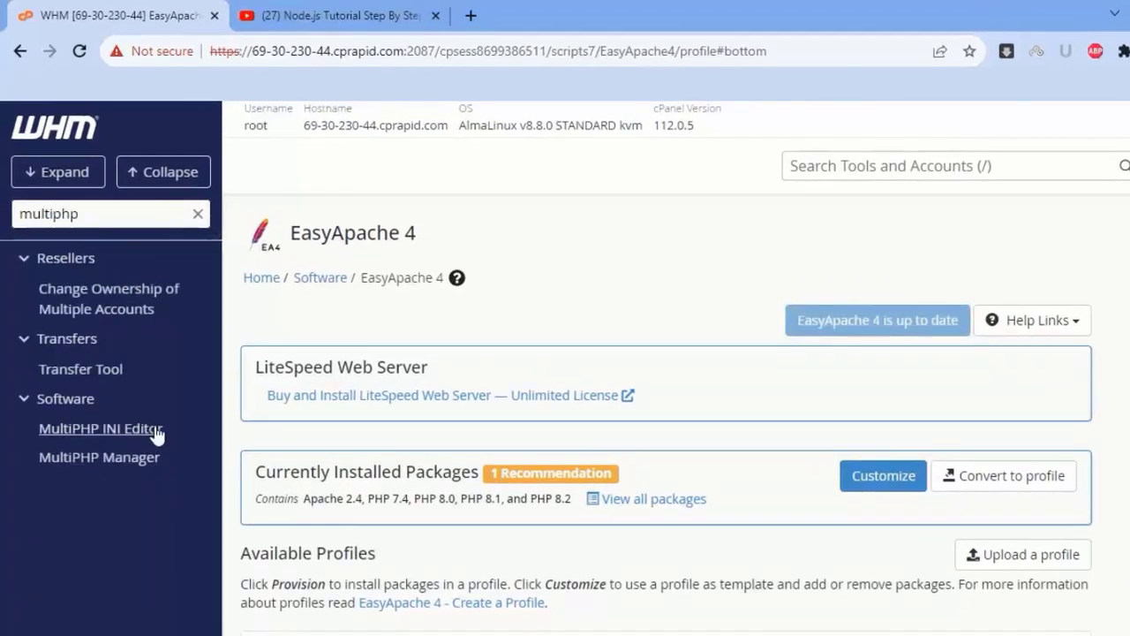
pyautogui.click(139, 433)
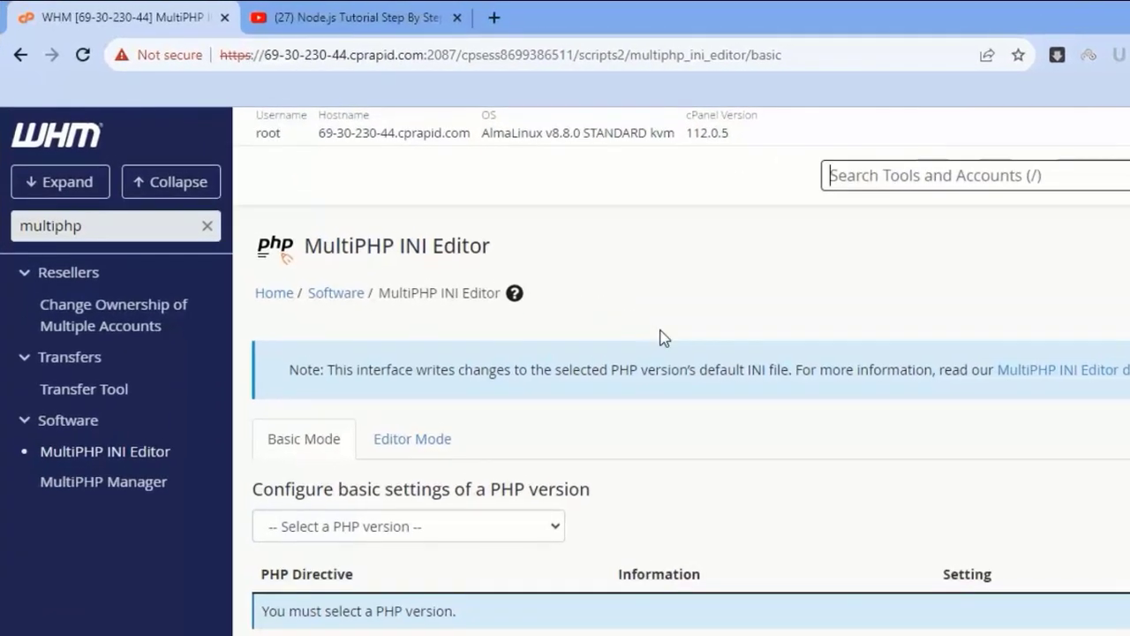
# Step: Load the ea-php82 basic settings from the PHP version dropdown instead of ea-php74
pyautogui.scroll(-1, 618, 326)
pyautogui.click(461, 394)
pyautogui.click(403, 441)
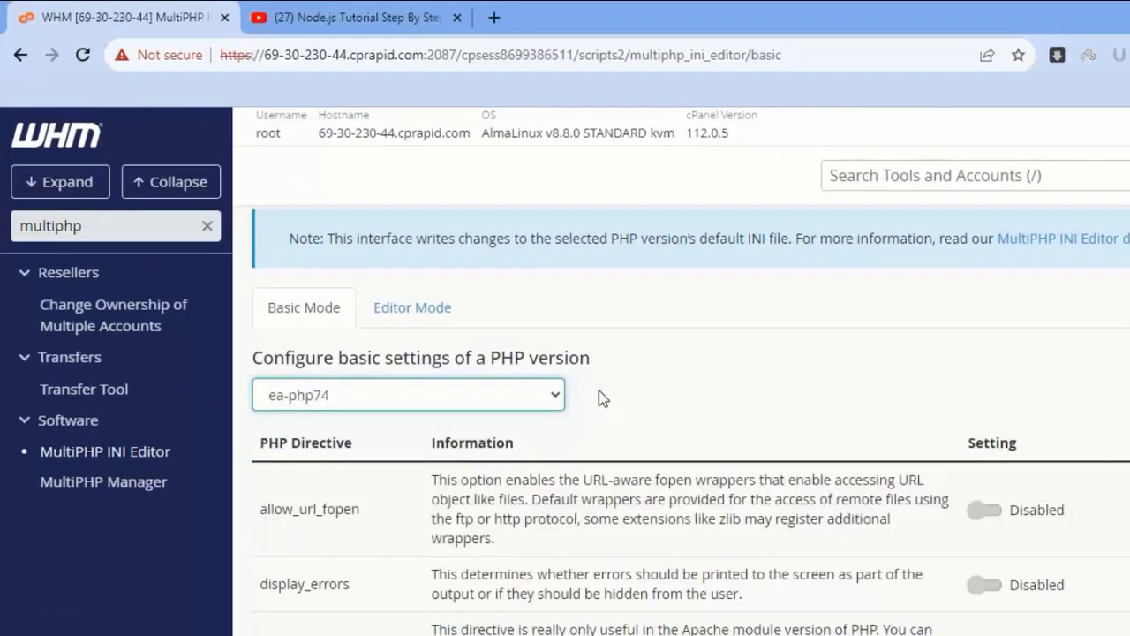
pyautogui.scroll(-2, 495, 305)
pyautogui.scroll(1, 481, 247)
pyautogui.click(467, 297)
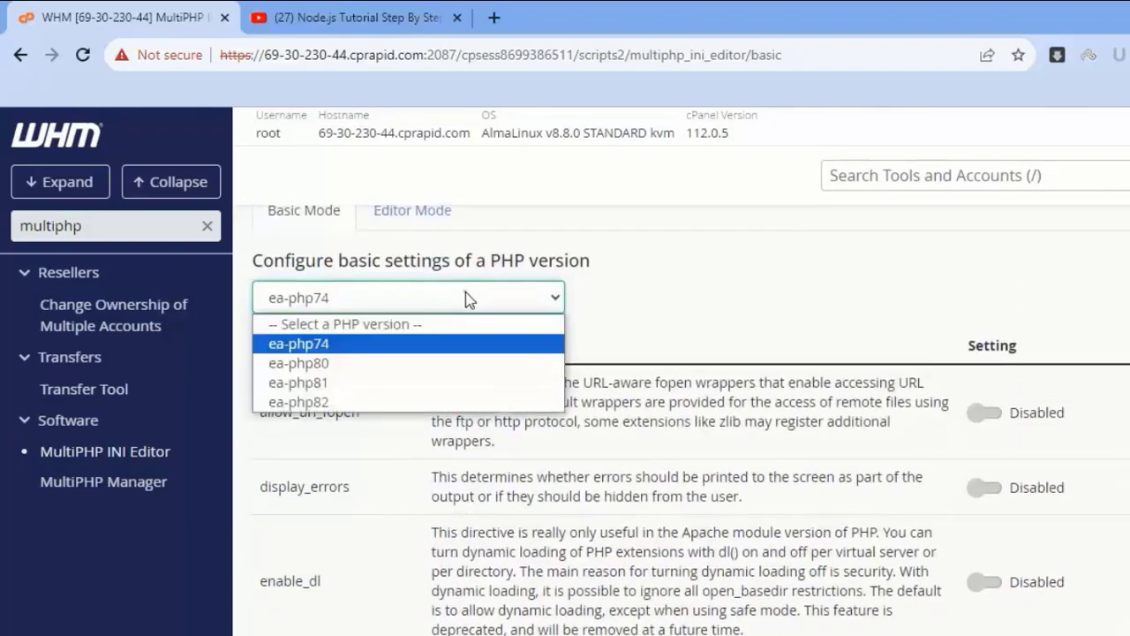
pyautogui.click(855, 297)
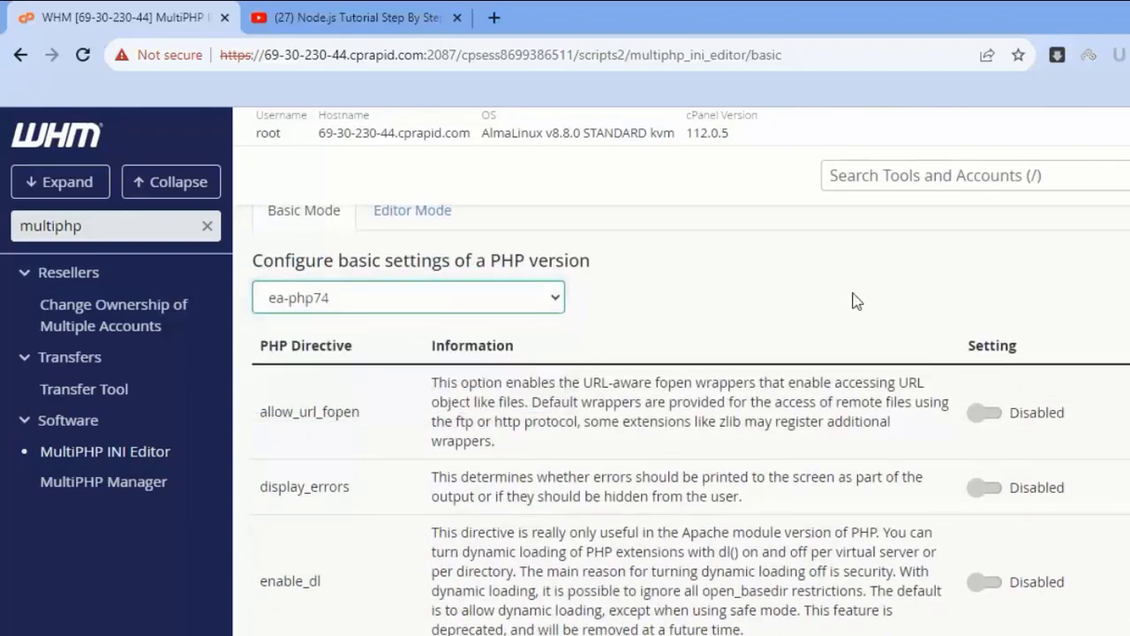
pyautogui.scroll(-1, 852, 303)
pyautogui.scroll(1, 618, 344)
pyautogui.click(434, 300)
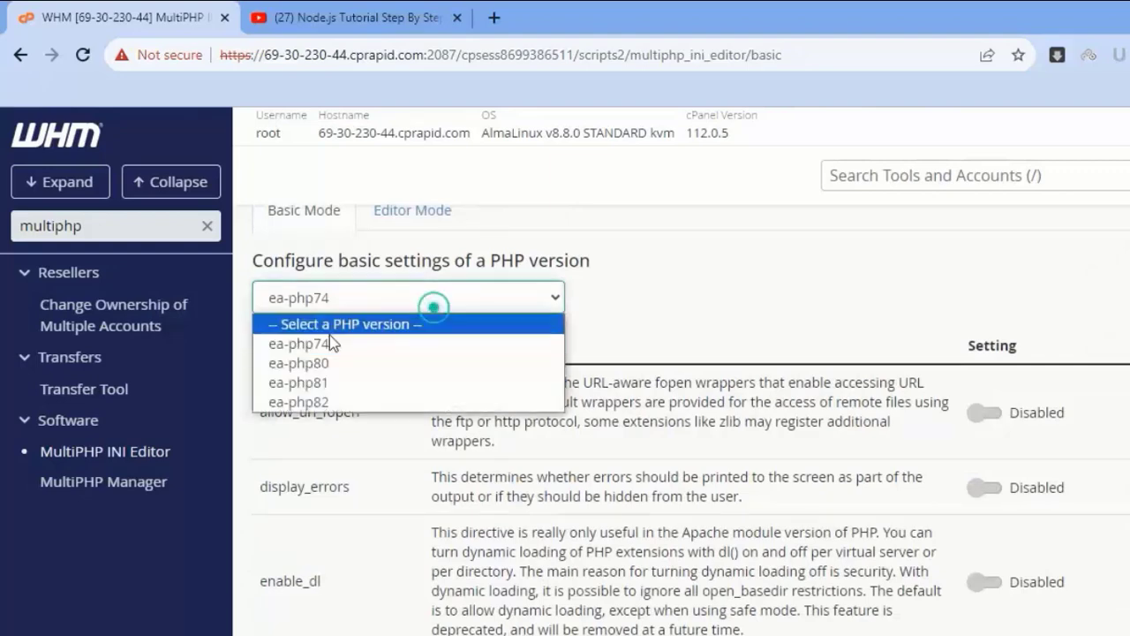
pyautogui.click(335, 404)
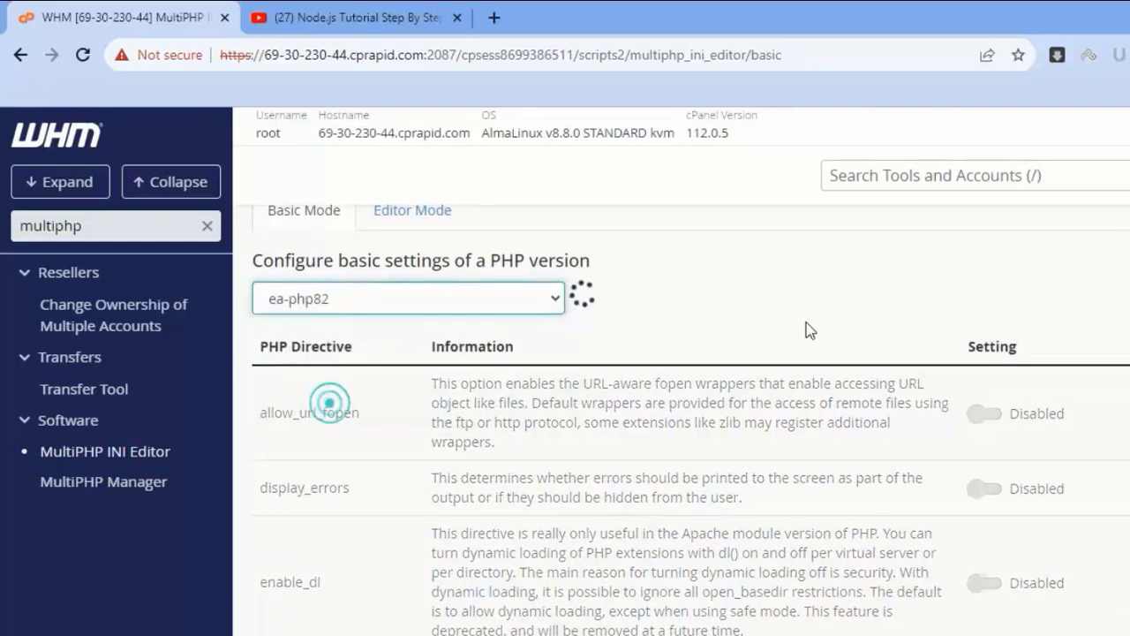
pyautogui.scroll(-1, 805, 311)
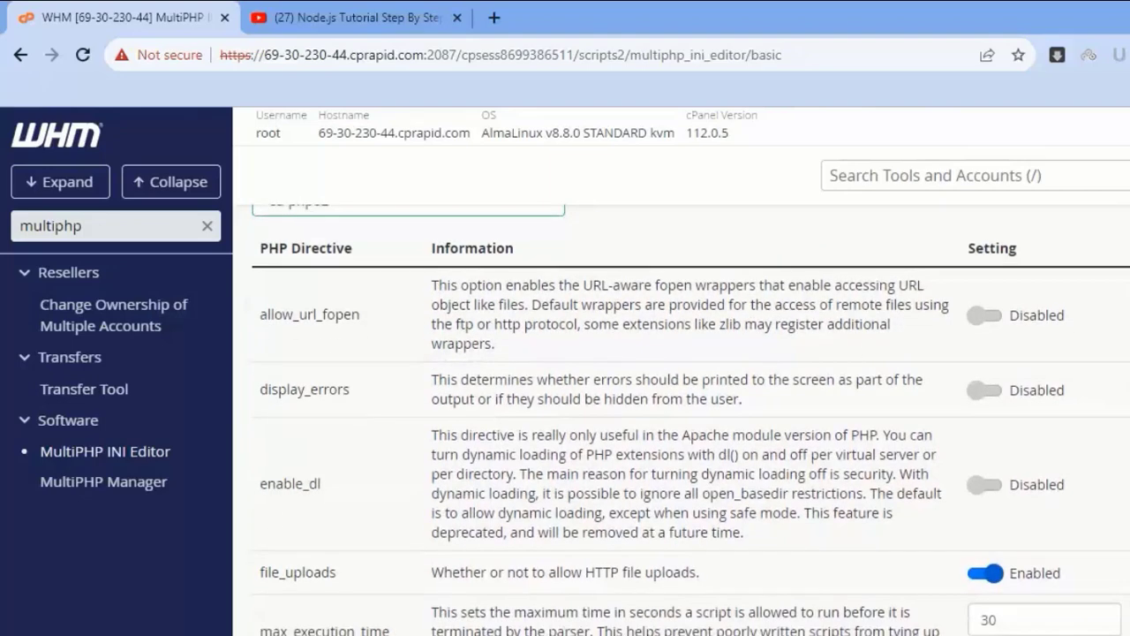
# Step: Switch allow_url_fopen and display_errors to Enabled for ea-php82
pyautogui.click(987, 316)
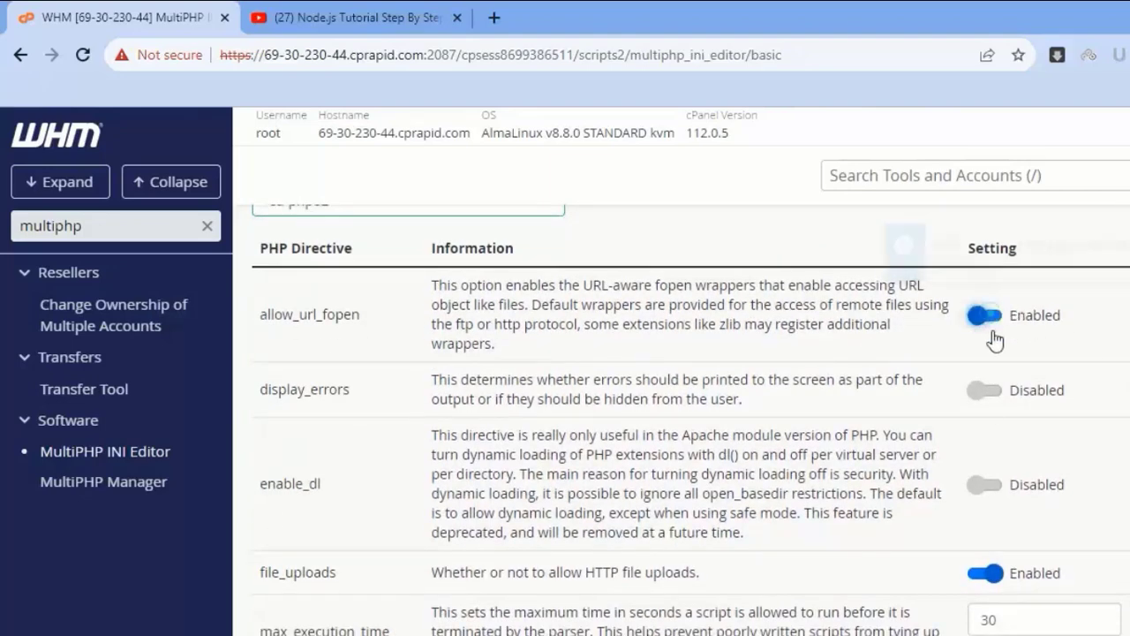
pyautogui.click(983, 390)
pyautogui.scroll(-1, 992, 593)
pyautogui.scroll(-10, 992, 593)
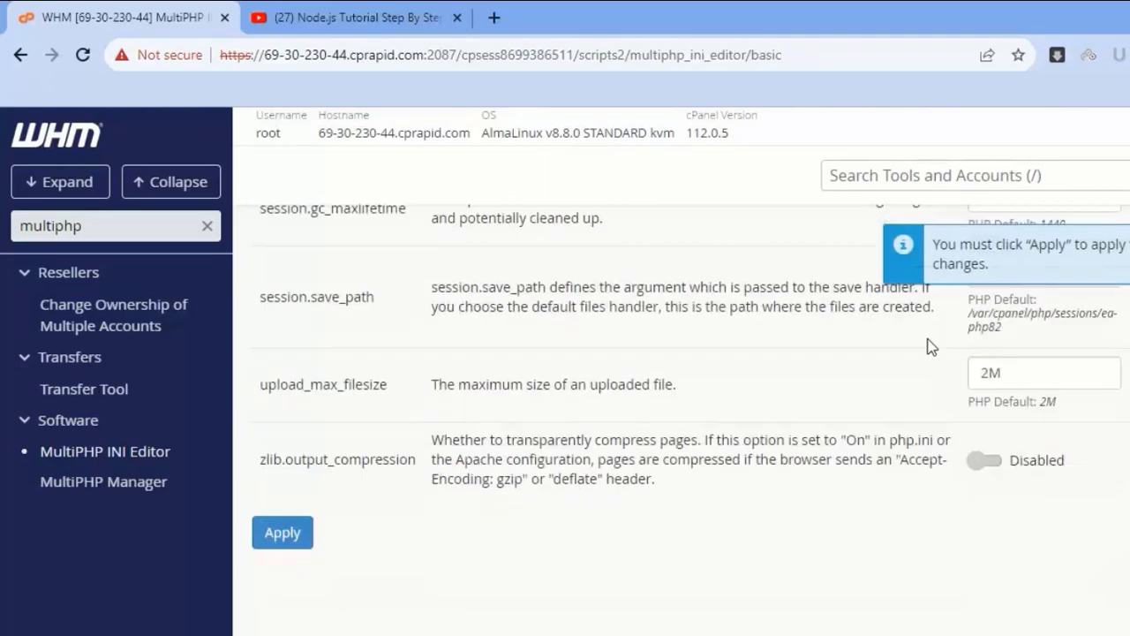
pyautogui.scroll(15, 992, 593)
pyautogui.scroll(-5, 284, 256)
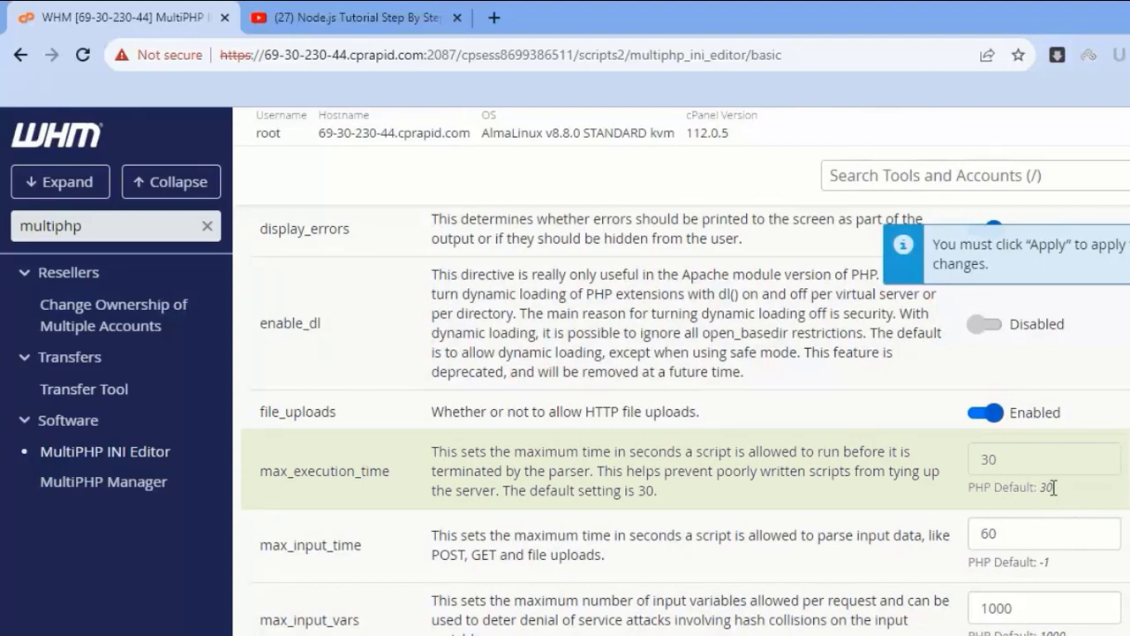
# Step: Change max_execution_time from 30 to 60, keeping max_input_time at 60
pyautogui.doubleClick(1010, 460)
pyautogui.write('60')
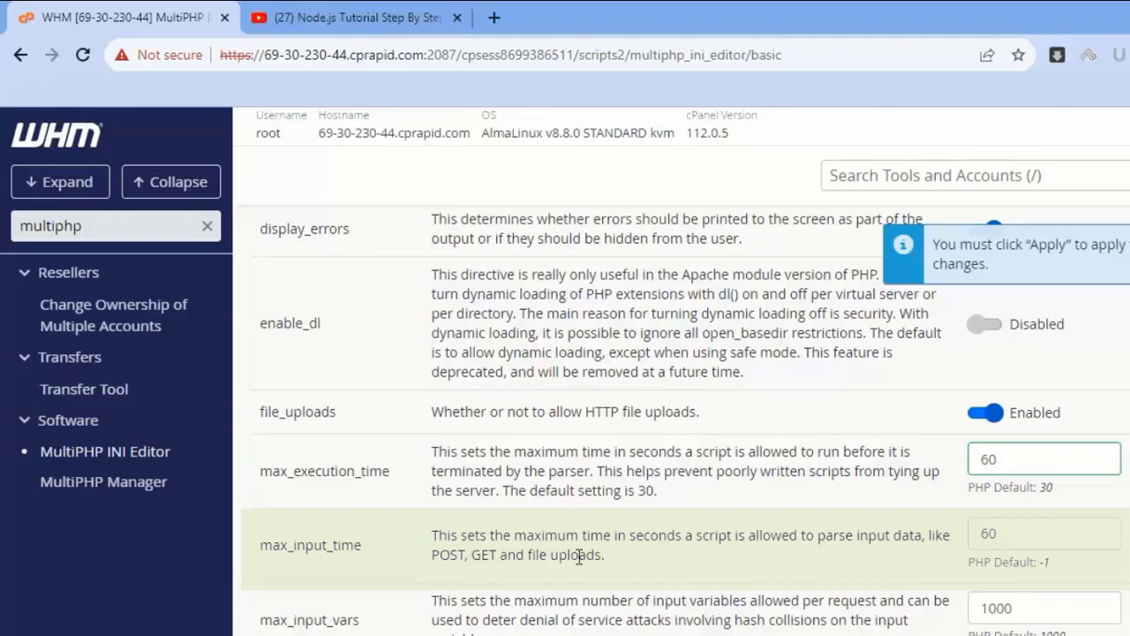
pyautogui.tripleClick(618, 554)
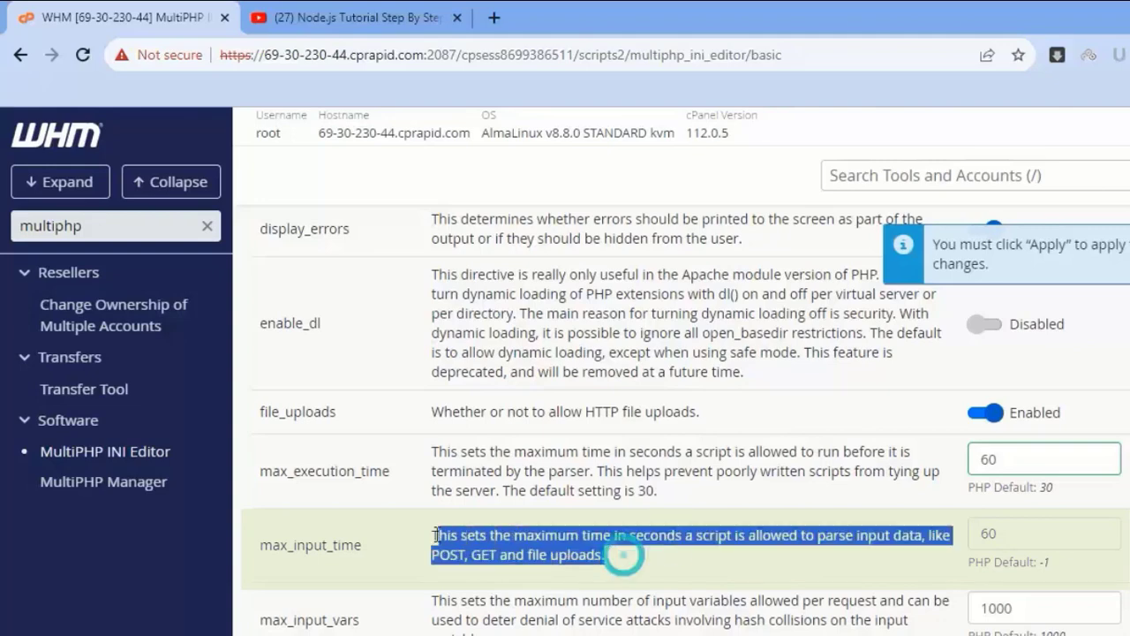
pyautogui.click(613, 533)
pyautogui.click(613, 533)
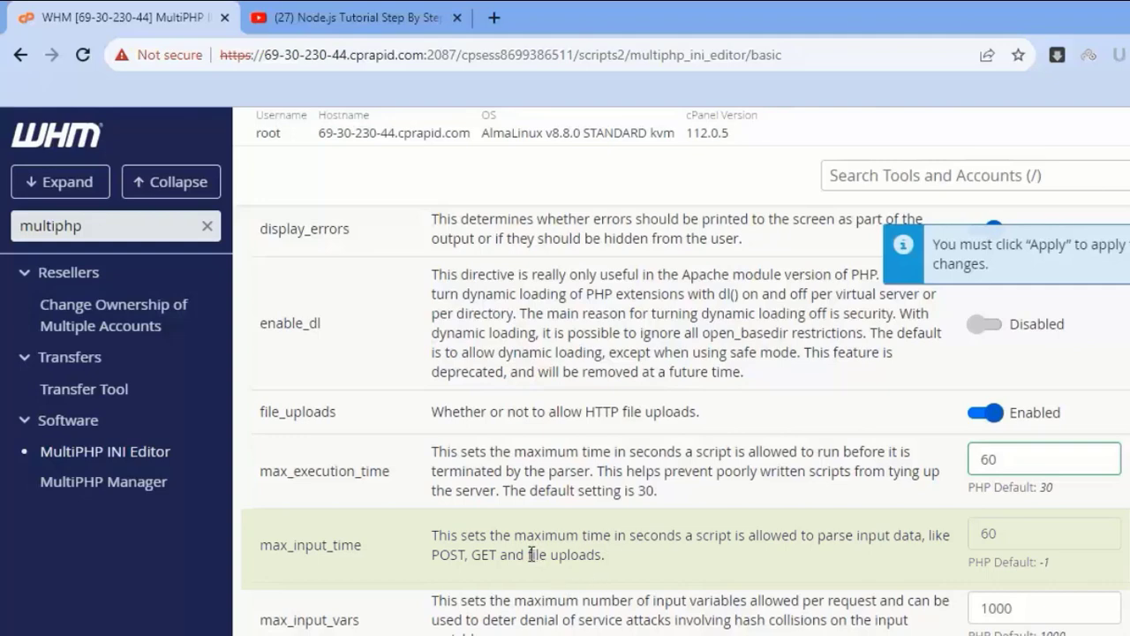
pyautogui.moveTo(527, 555); pyautogui.dragTo(602, 556)
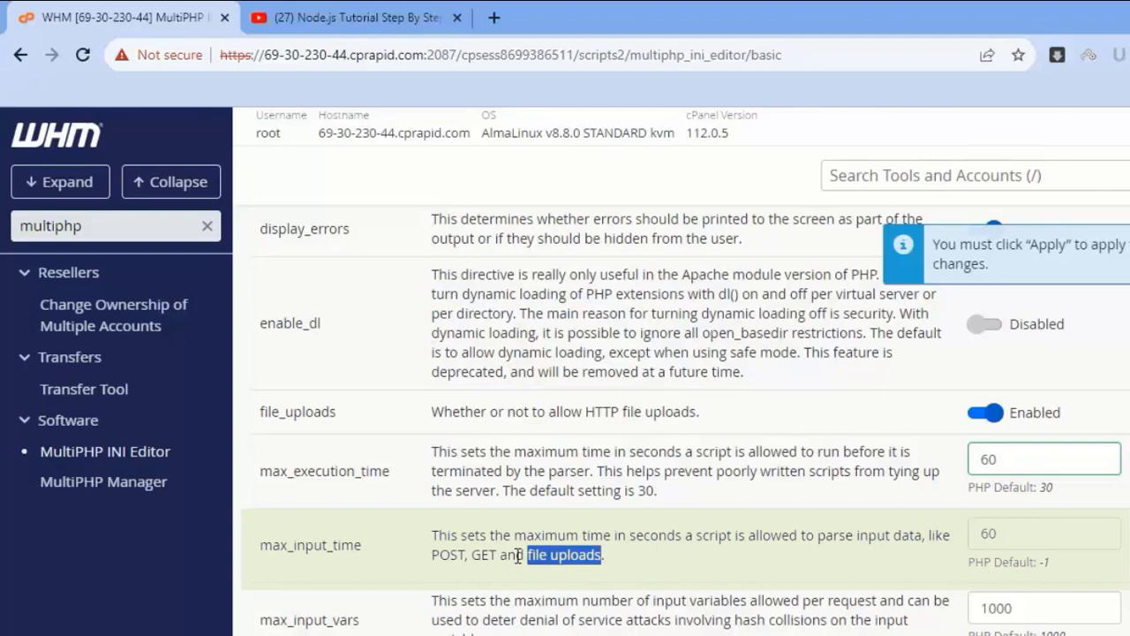
pyautogui.click(1018, 535)
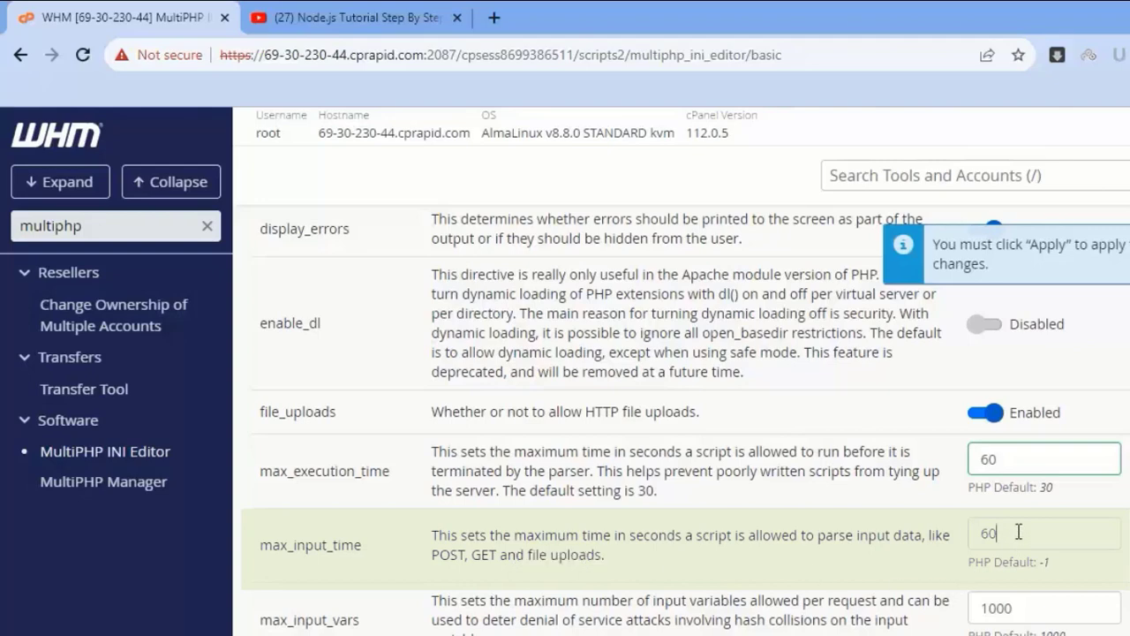
pyautogui.doubleClick(1011, 533)
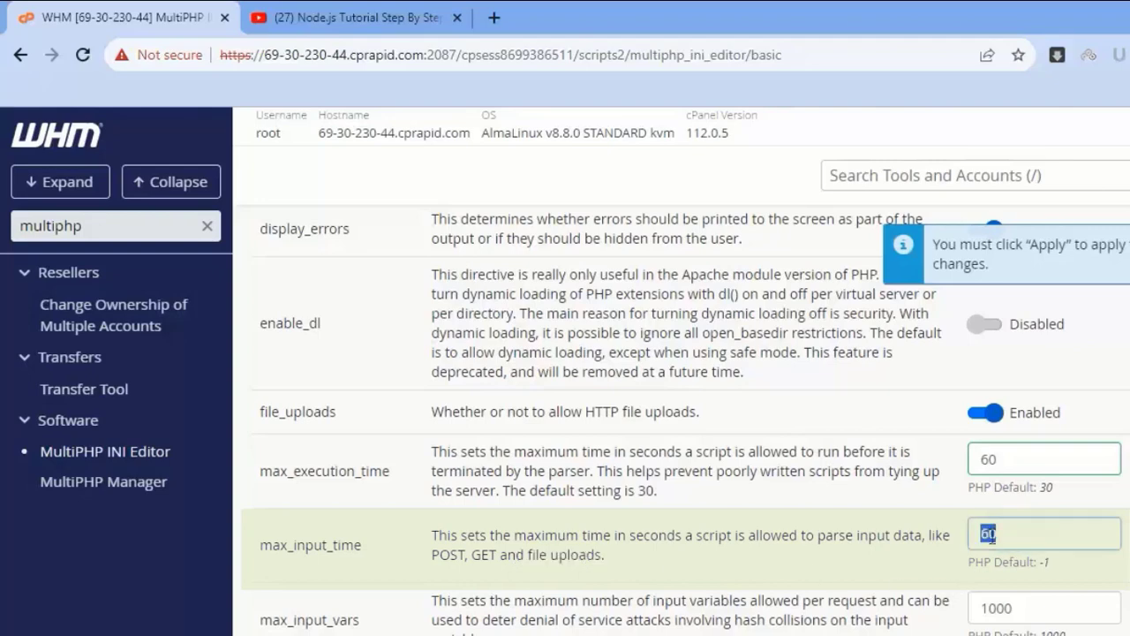
pyautogui.click(868, 534)
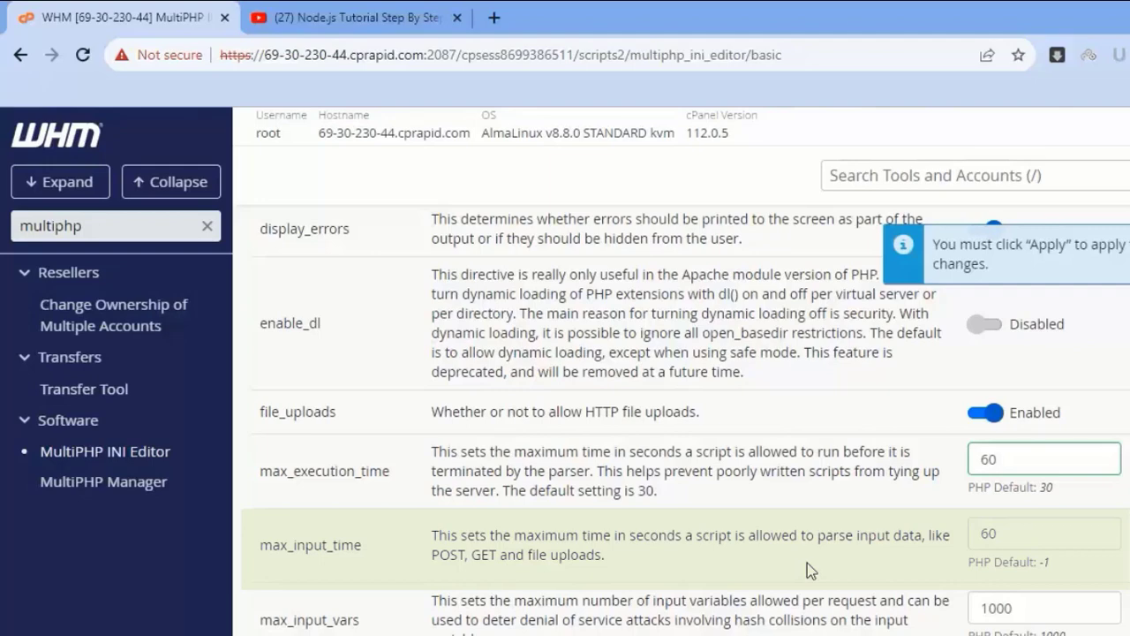
pyautogui.scroll(-2, 807, 563)
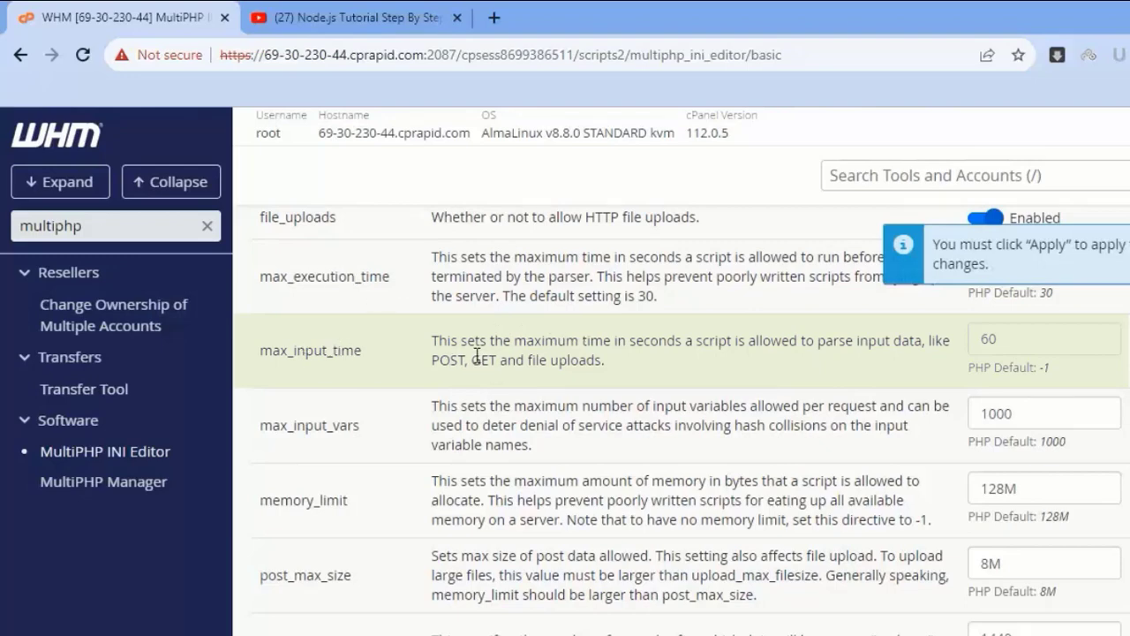
pyautogui.click(293, 282)
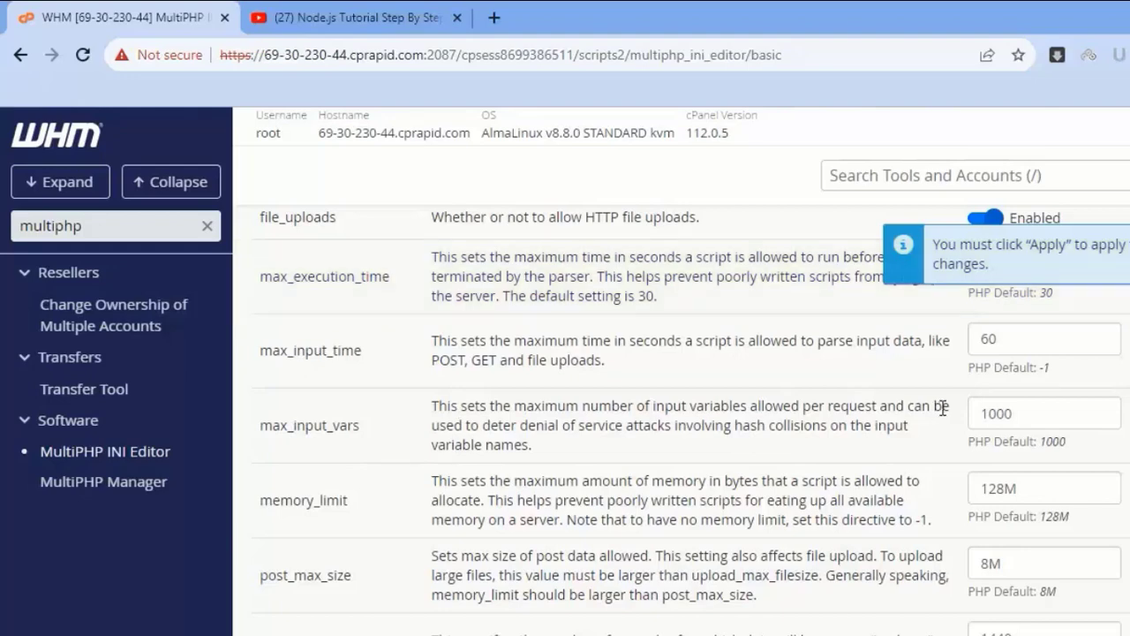
pyautogui.scroll(-1, 353, 441)
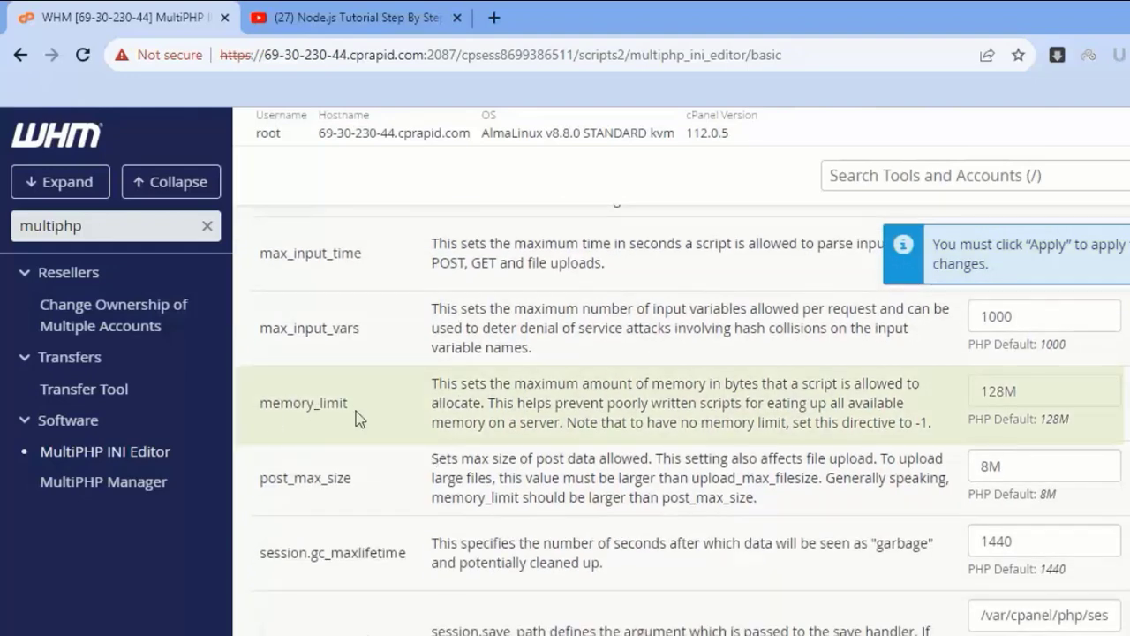
pyautogui.doubleClick(1031, 389)
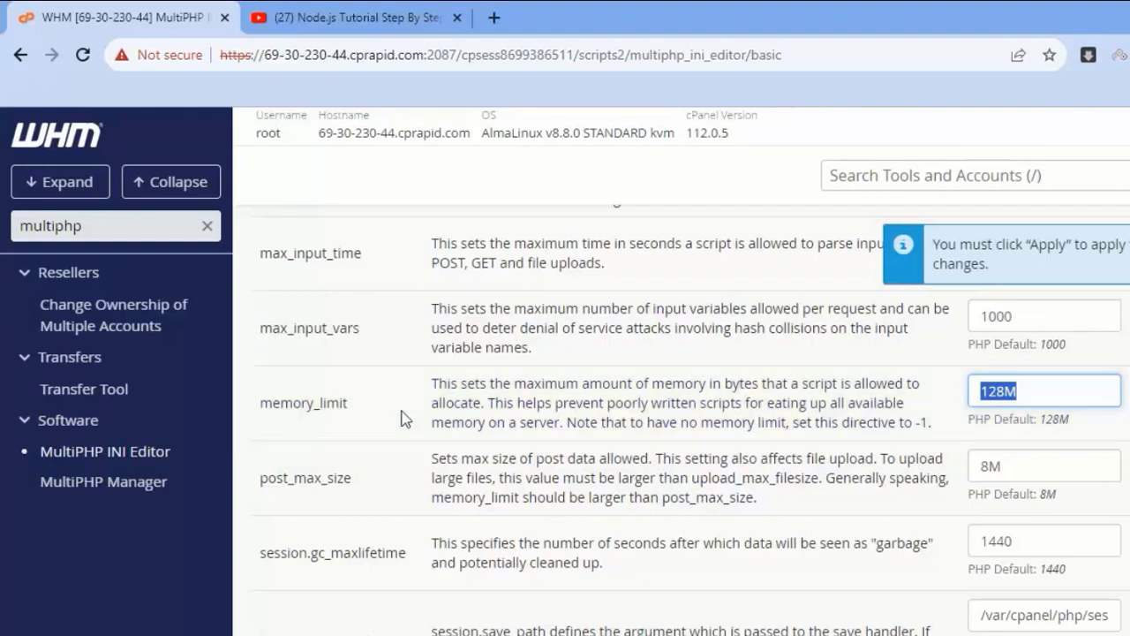
# Step: Replace the 8 in post_max_size with 30 so it reads 30M
pyautogui.scroll(-3, 589, 456)
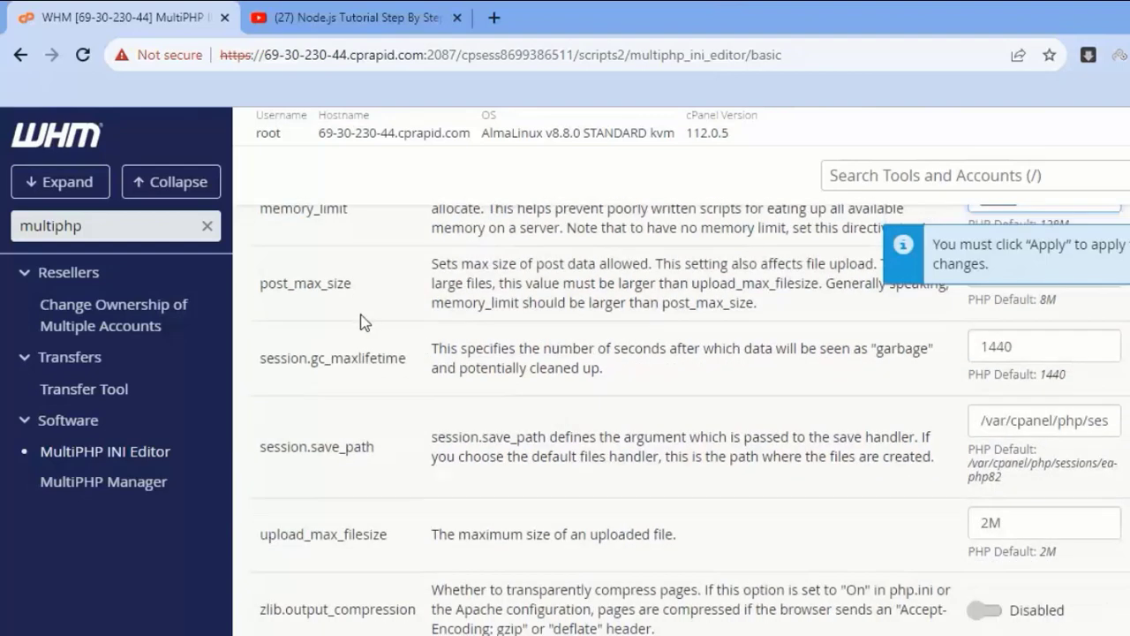
pyautogui.scroll(1, 971, 384)
pyautogui.click(985, 370)
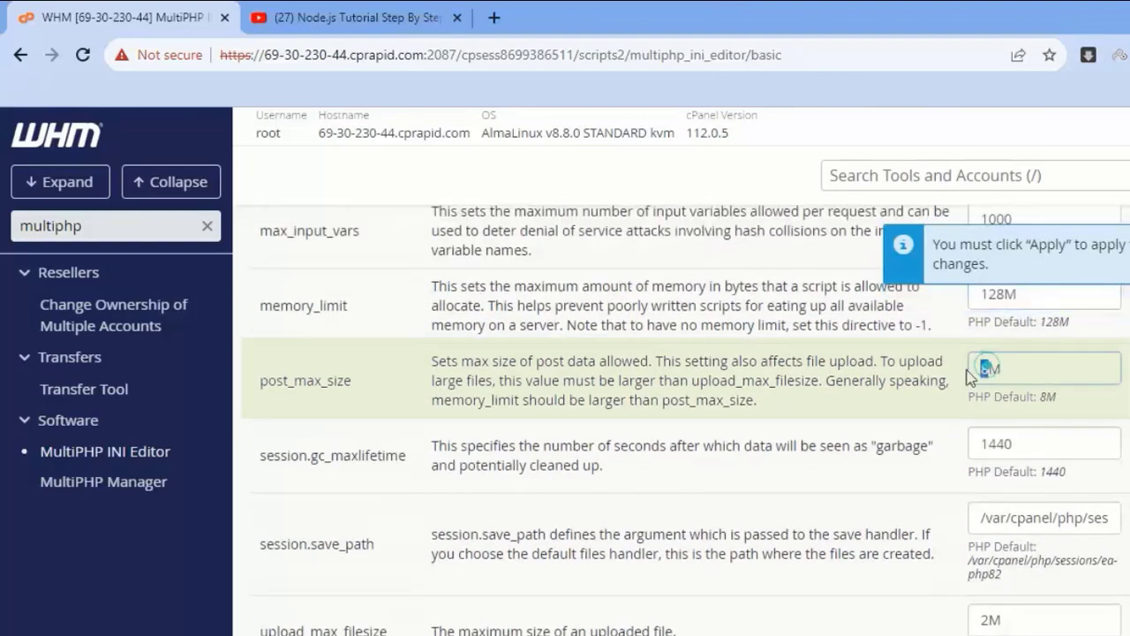
pyautogui.press('BackSpace')
pyautogui.write('30')
pyautogui.scroll(-3, 857, 497)
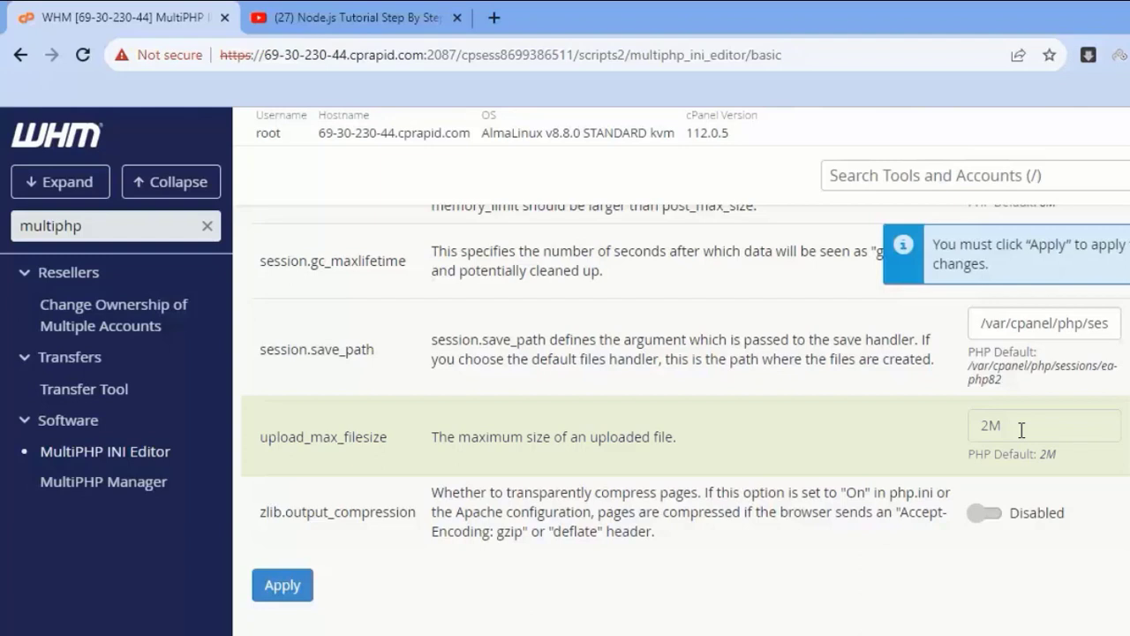
# Step: Make upload_max_filesize 20M and apply the ea-php82 settings
pyautogui.click(987, 426)
pyautogui.write('0')
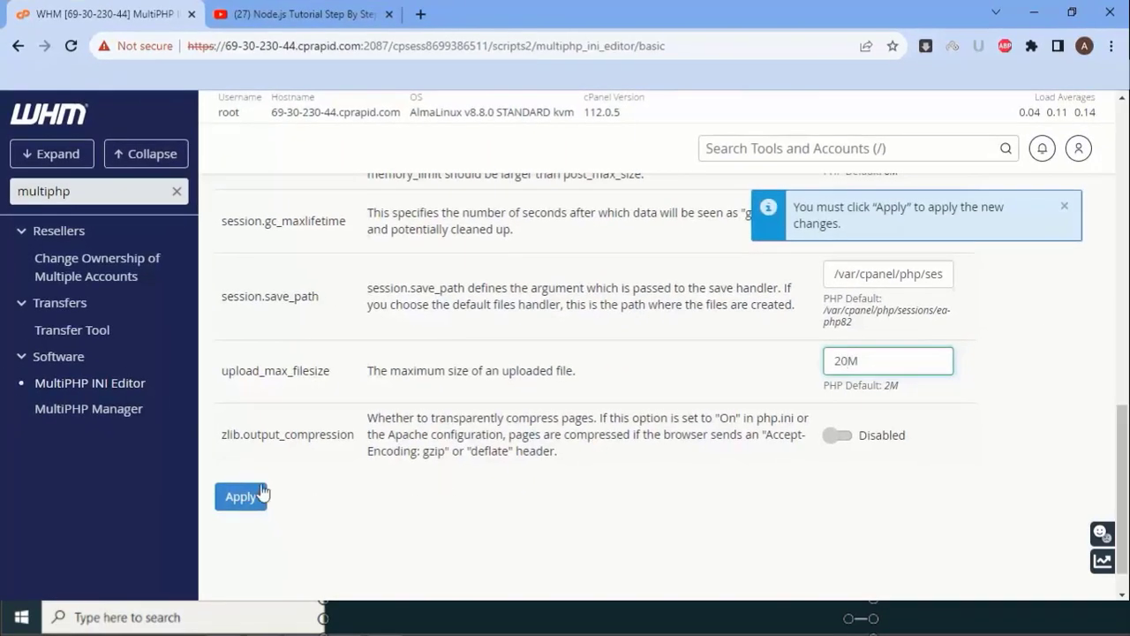
pyautogui.click(239, 497)
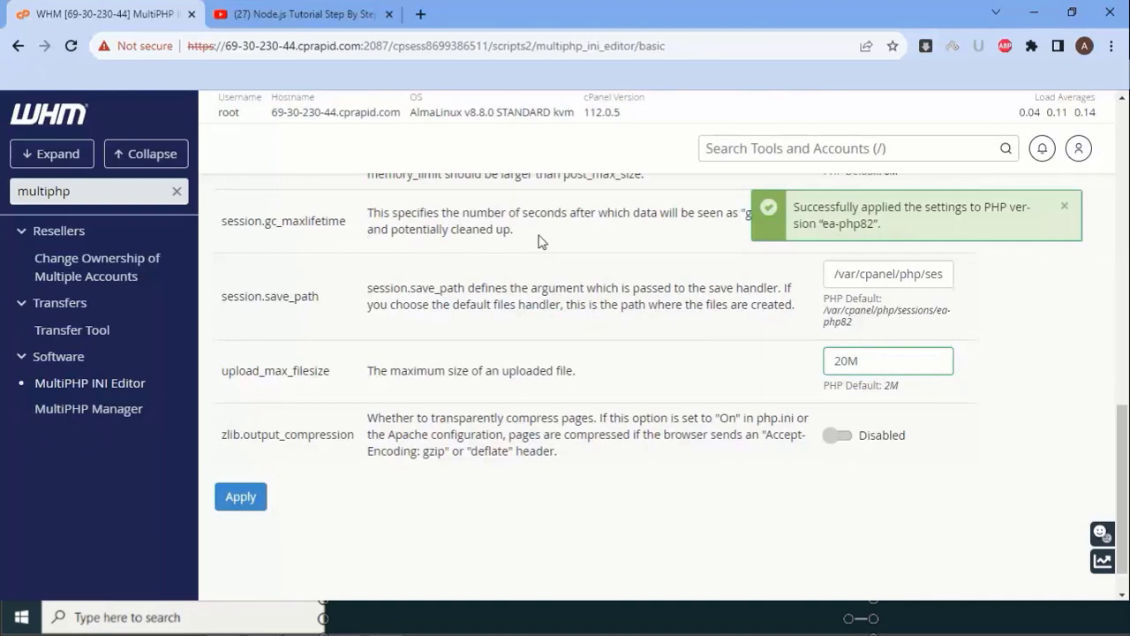
# Step: Switch the MultiPHP INI Editor to Editor Mode for raw INI editing
pyautogui.scroll(15, 541, 241)
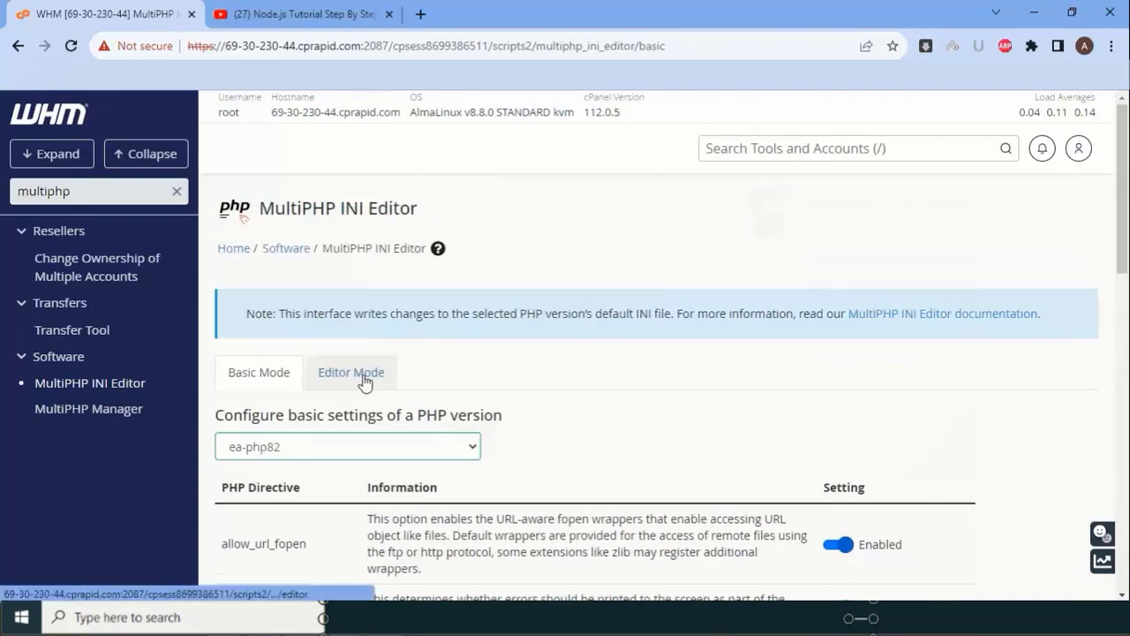
pyautogui.click(371, 449)
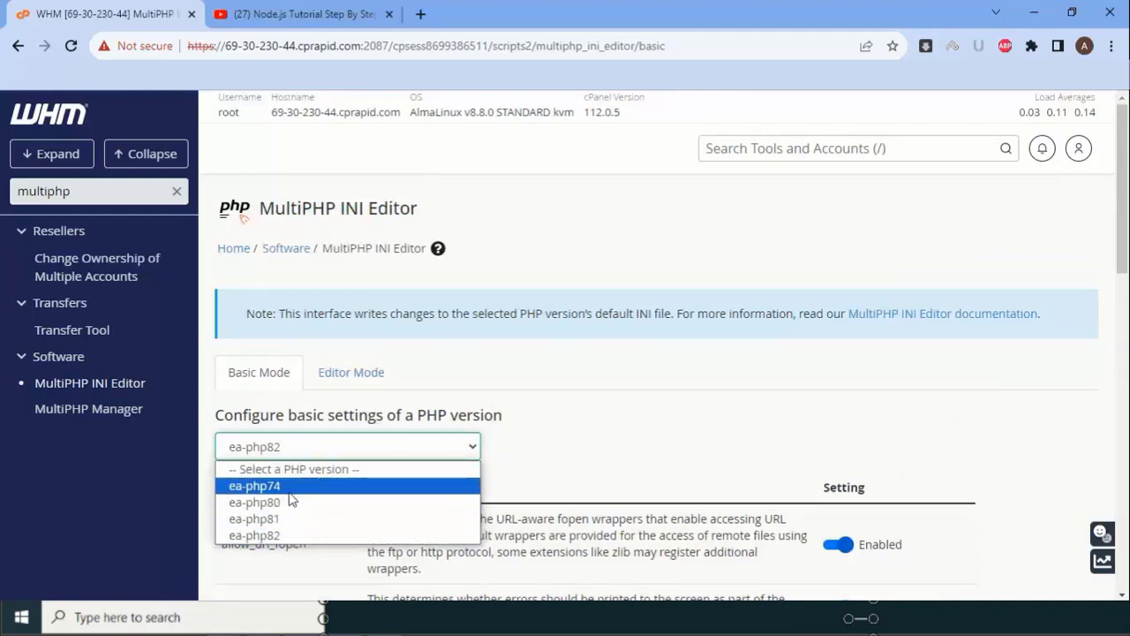
pyautogui.click(378, 373)
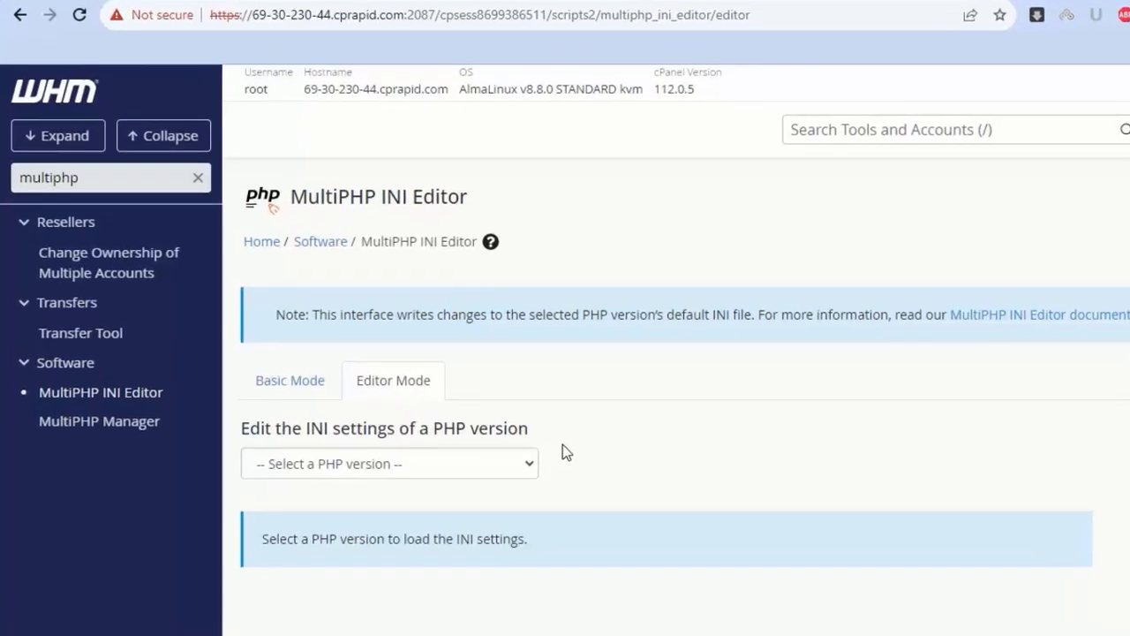
pyautogui.click(528, 463)
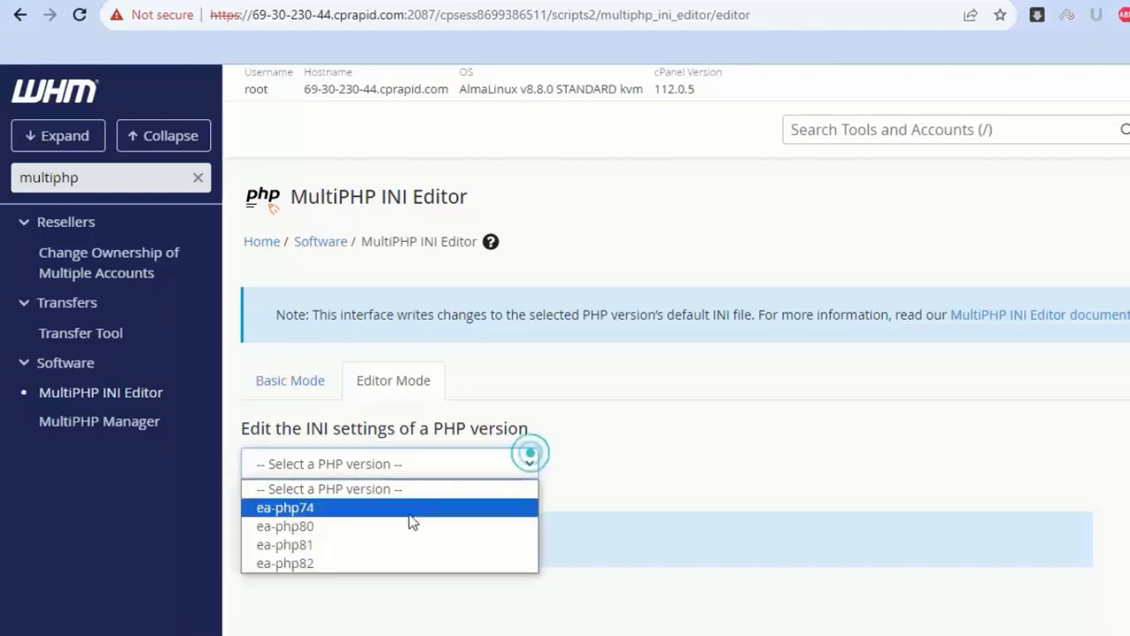
# Step: Load the raw ea-php82 INI file in Editor Mode
pyautogui.click(375, 563)
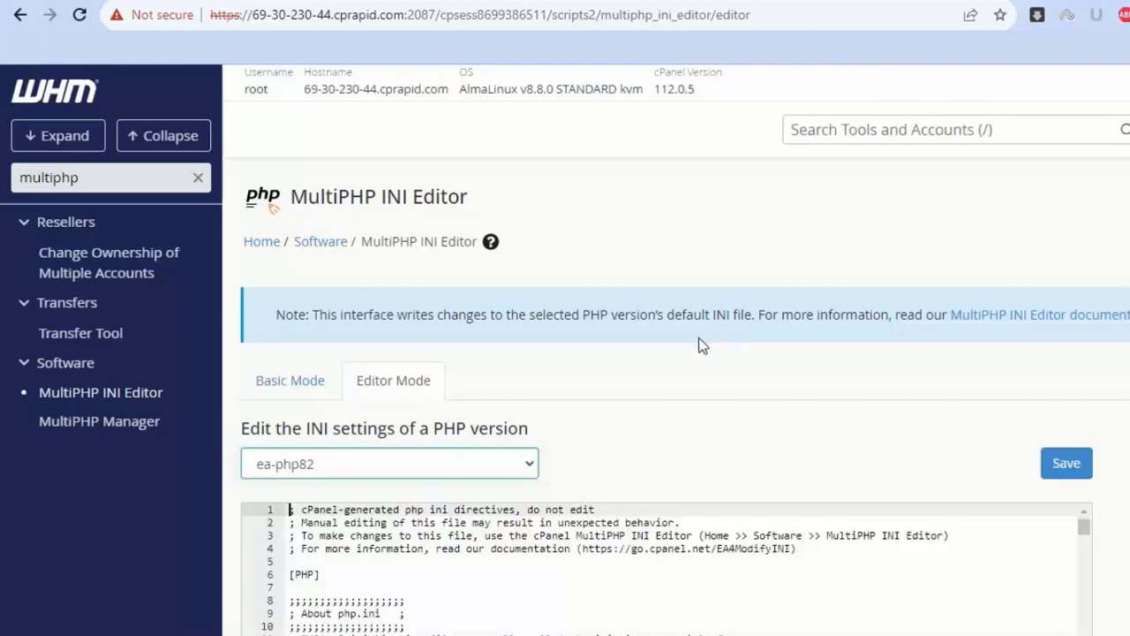
pyautogui.scroll(-5, 697, 349)
pyautogui.scroll(5, 779, 376)
pyautogui.scroll(-3, 738, 381)
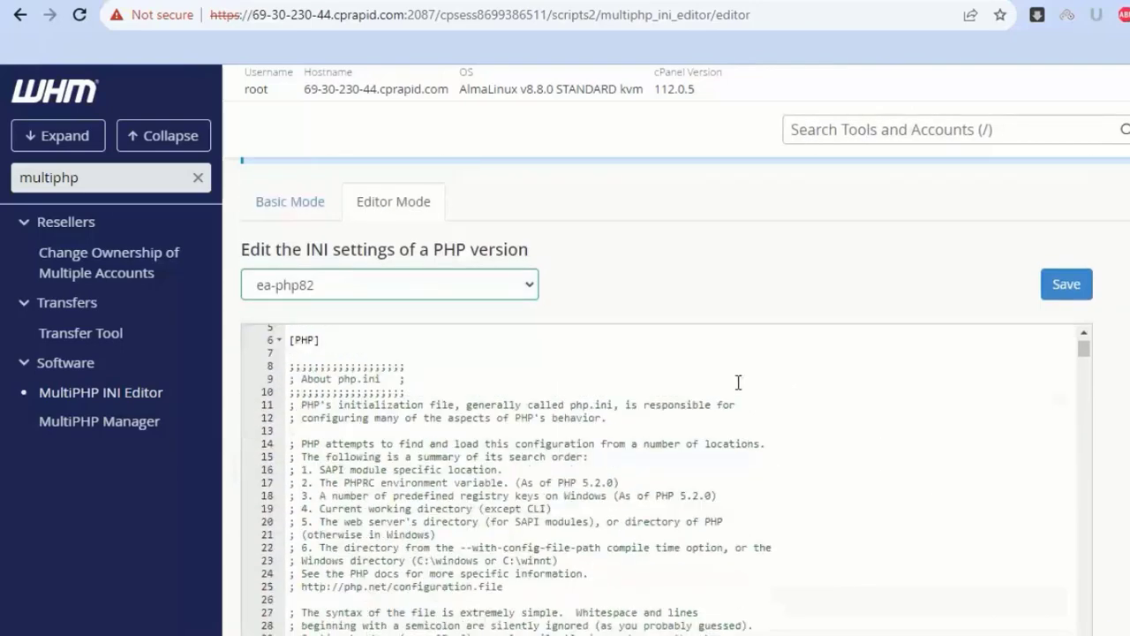
pyautogui.scroll(-5, 738, 381)
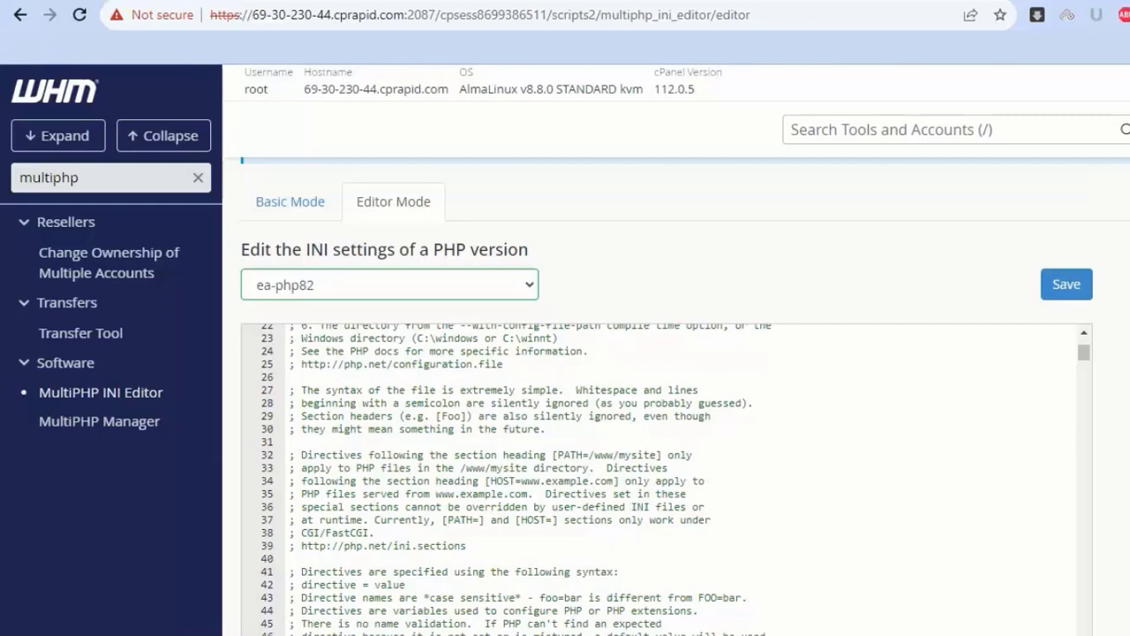
# Step: Search the INI for 'disable_' and place the caret after disable_functions = on line 304
pyautogui.click(339, 494)
pyautogui.hotkey('ctrl', 'f')
pyautogui.write('disable_')
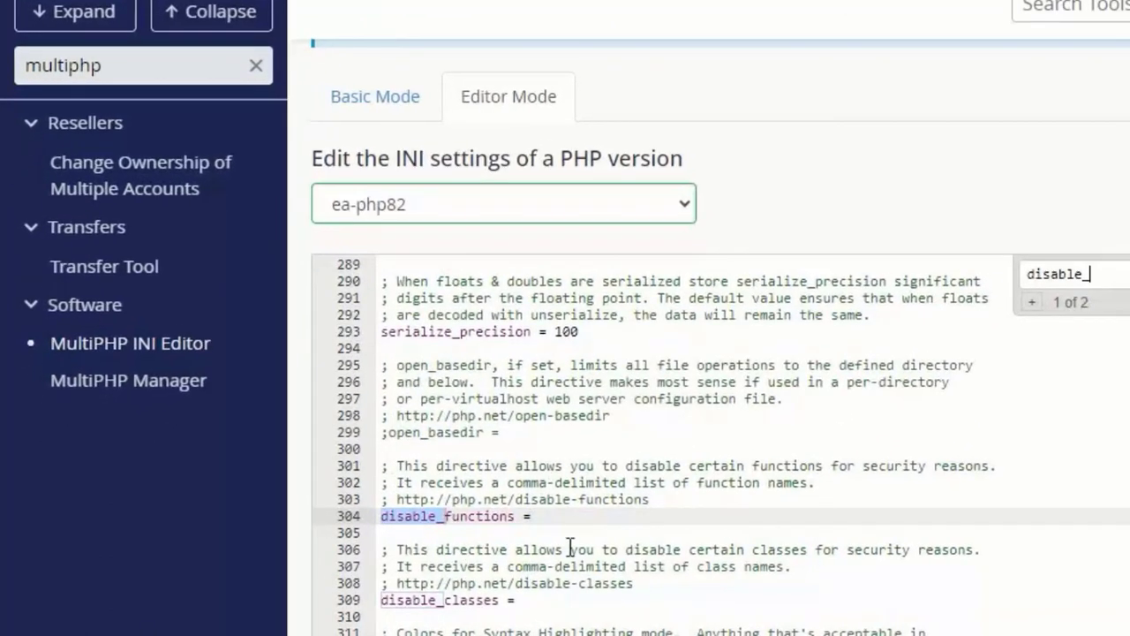
pyautogui.click(463, 551)
pyautogui.click(580, 526)
pyautogui.click(578, 519)
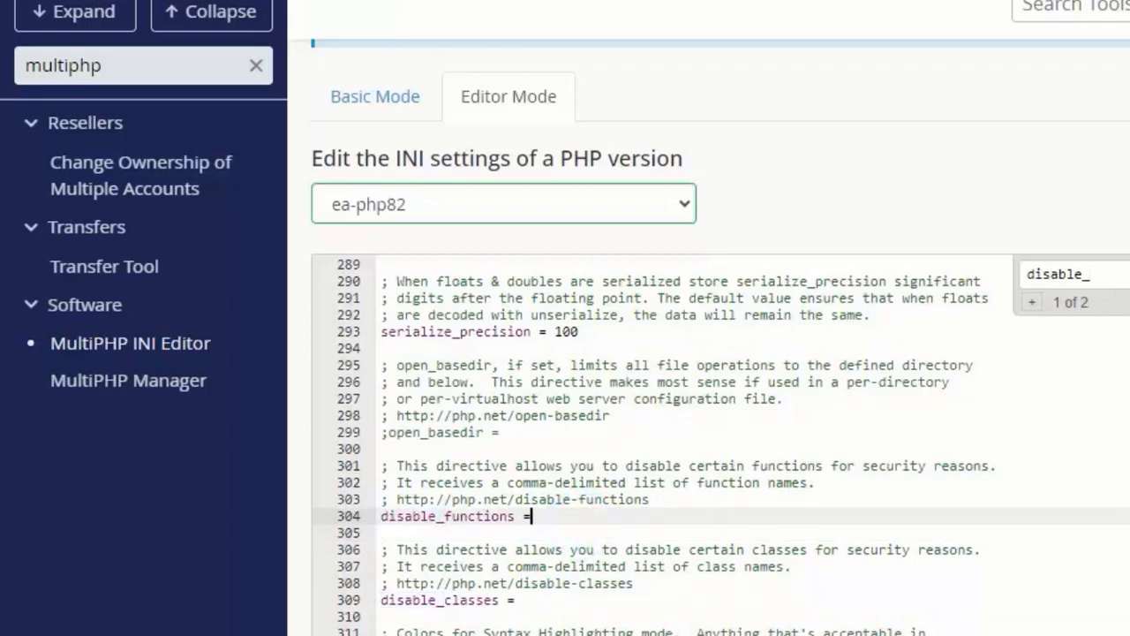
pyautogui.click(649, 500)
pyautogui.click(649, 501)
# Step: Enter a quote and paste "show_source, system, shell_exec, passthru, exec, proc_open" after disable_functions =
pyautogui.click(560, 512)
pyautogui.write('"')
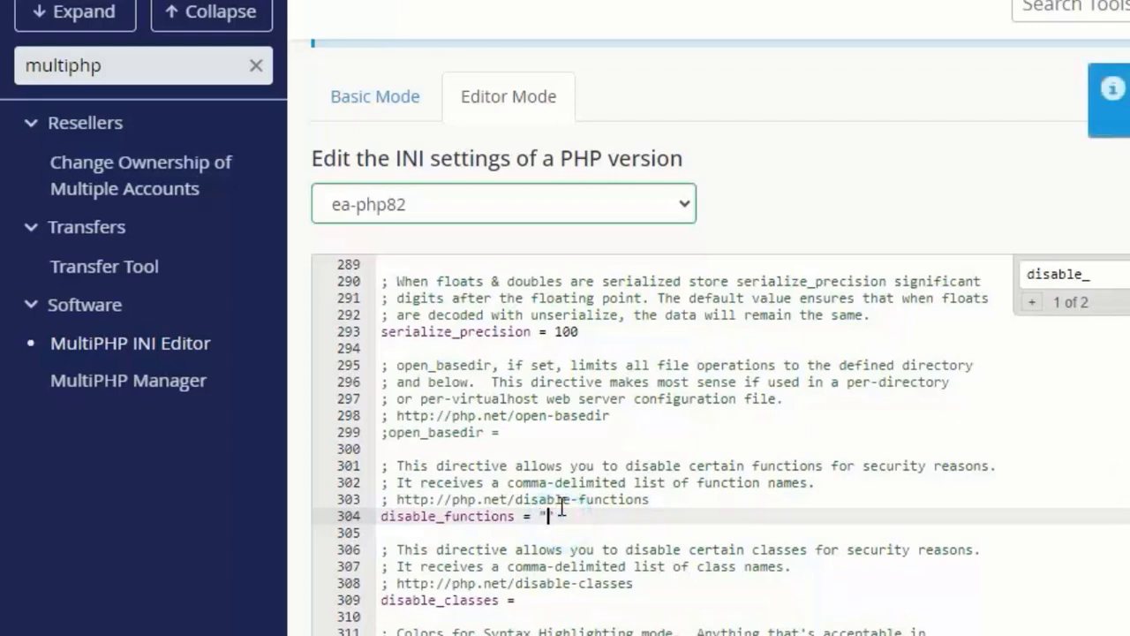
pyautogui.write('show_source, system, shell_exec, passthru, exec, proc_open')
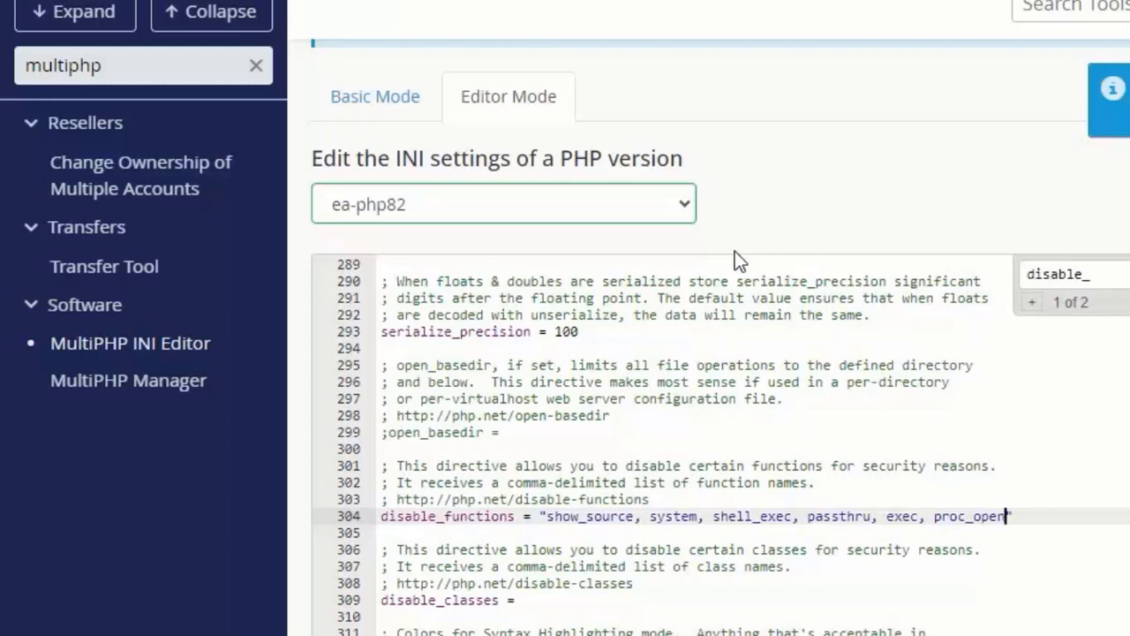
# Step: Review the line 304 function list, checking proc_open and the closing quote
pyautogui.doubleClick(943, 516)
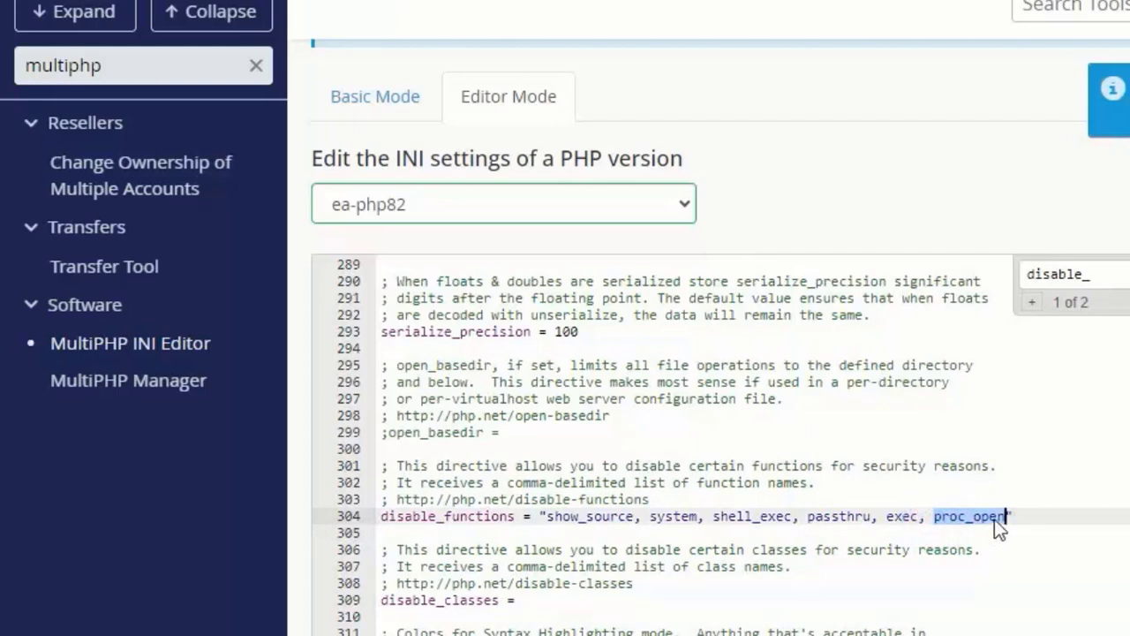
pyautogui.click(934, 516)
pyautogui.moveTo(934, 517); pyautogui.dragTo(1017, 516)
pyautogui.click(866, 245)
pyautogui.moveTo(542, 516); pyautogui.dragTo(1009, 512)
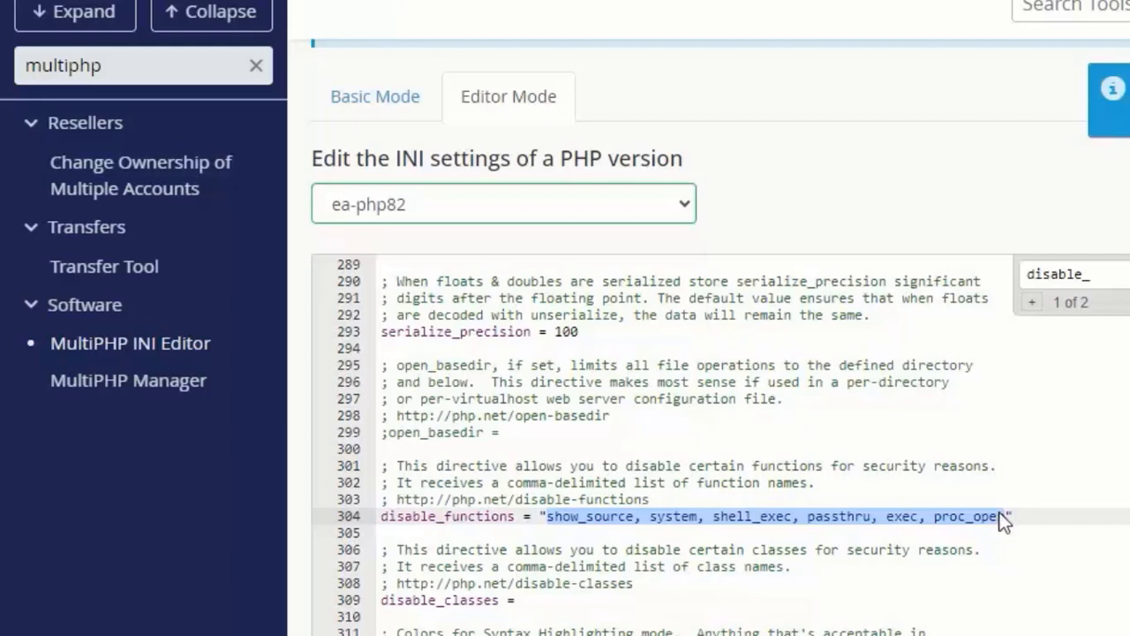
pyautogui.click(1005, 516)
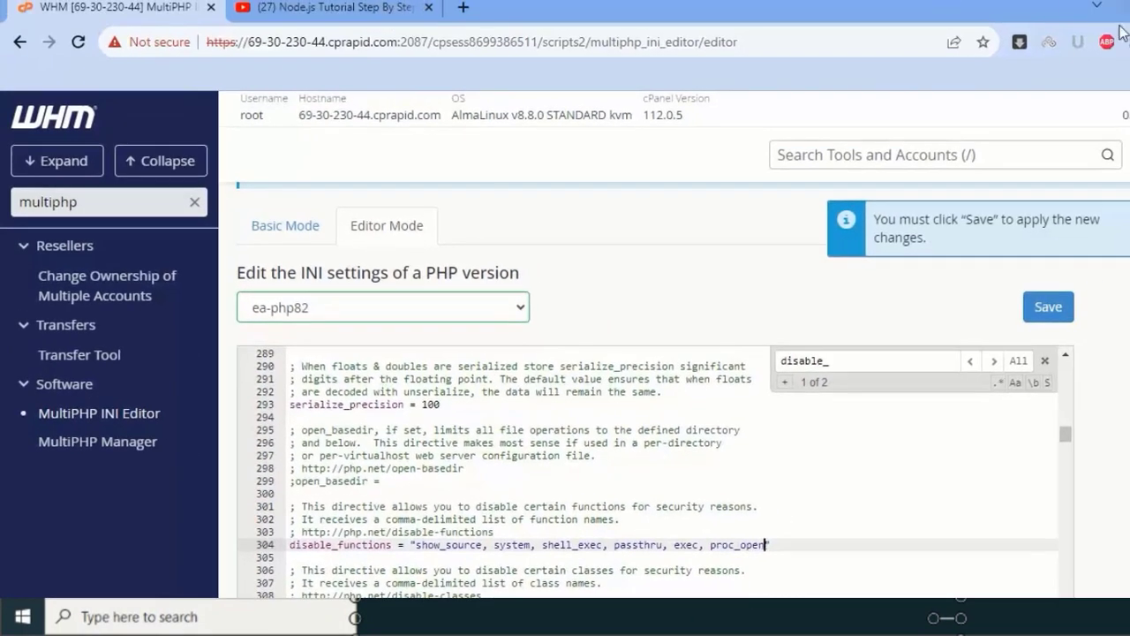
# Step: Save the edited ea-php82 INI, check the offered PHP versions, and go to MultiPHP Manager
pyautogui.click(1050, 314)
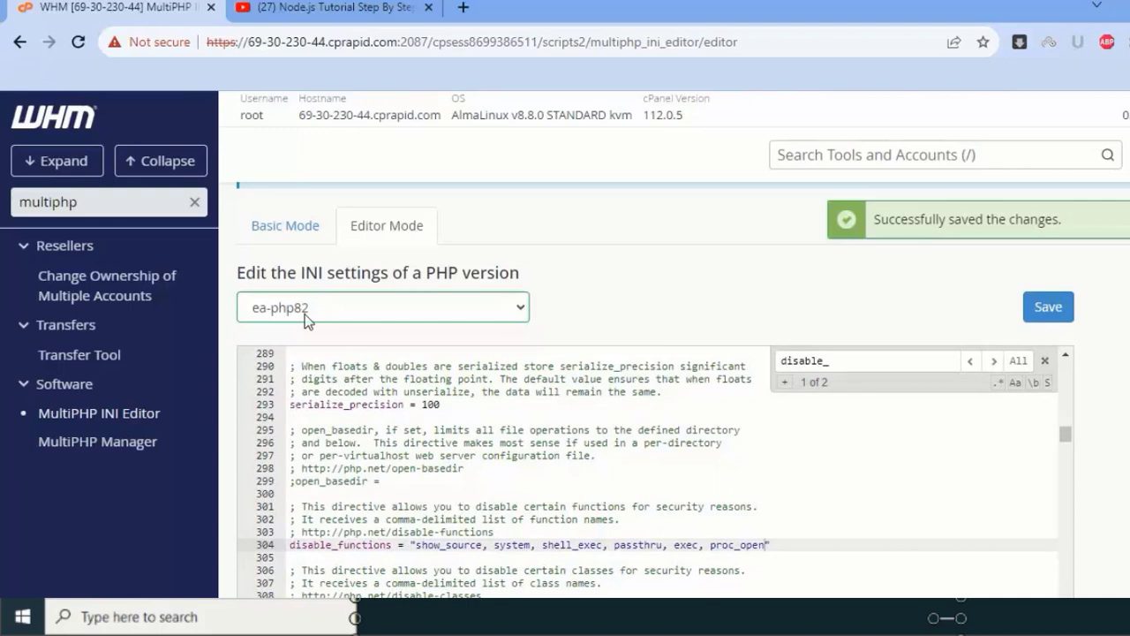
pyautogui.click(377, 311)
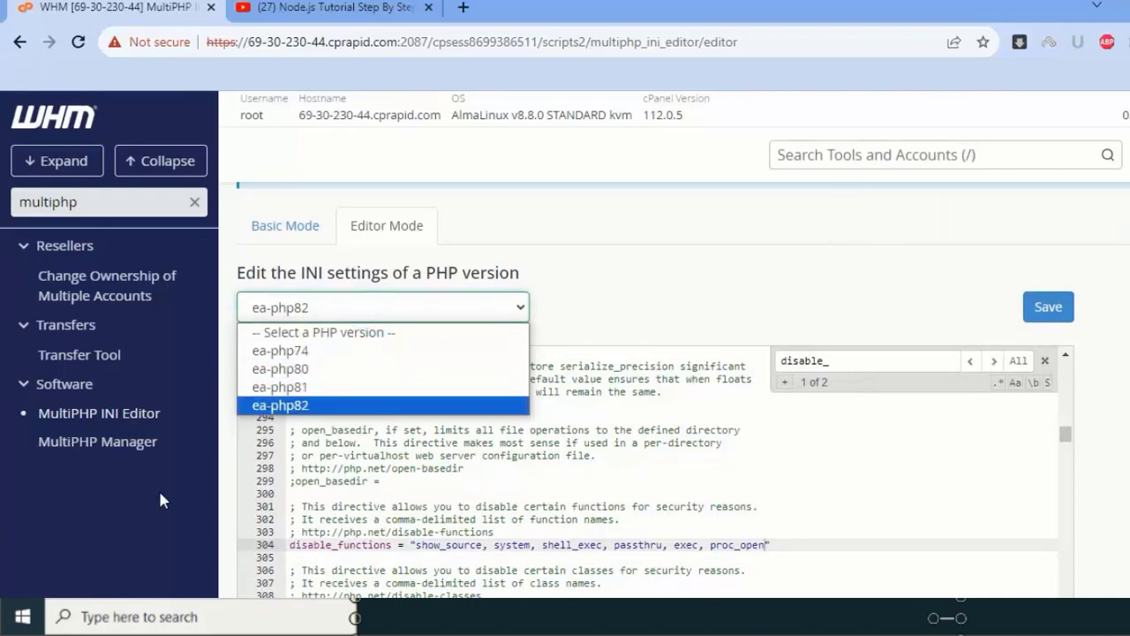
pyautogui.click(122, 450)
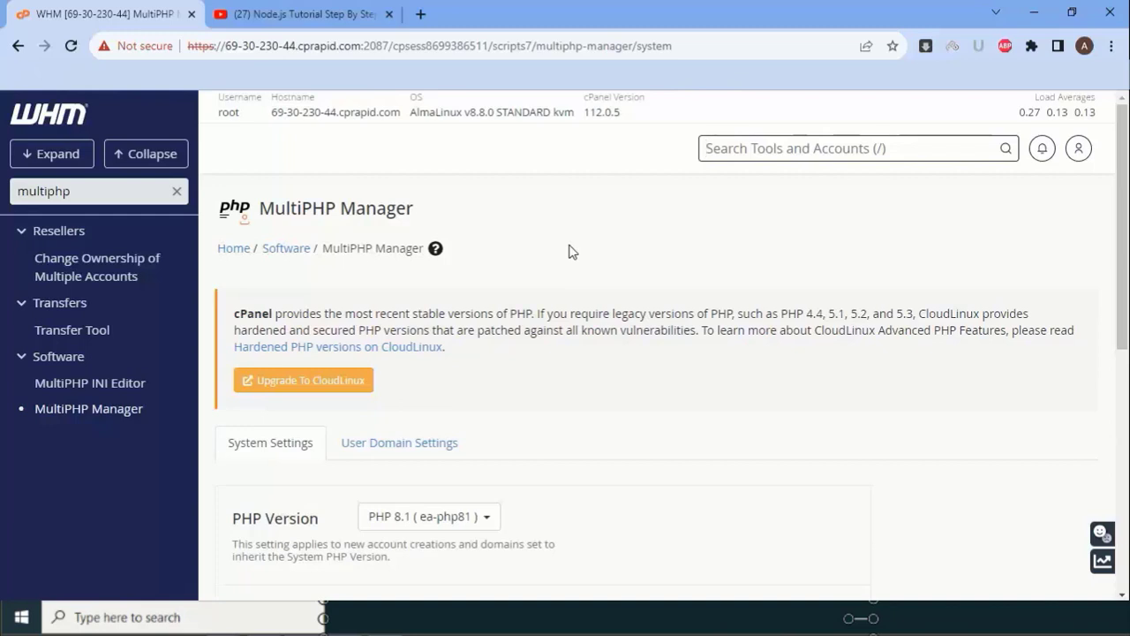
# Step: Scroll through MultiPHP Manager to review the PHP-FPM and PHP Handlers sections
pyautogui.scroll(-5, 574, 380)
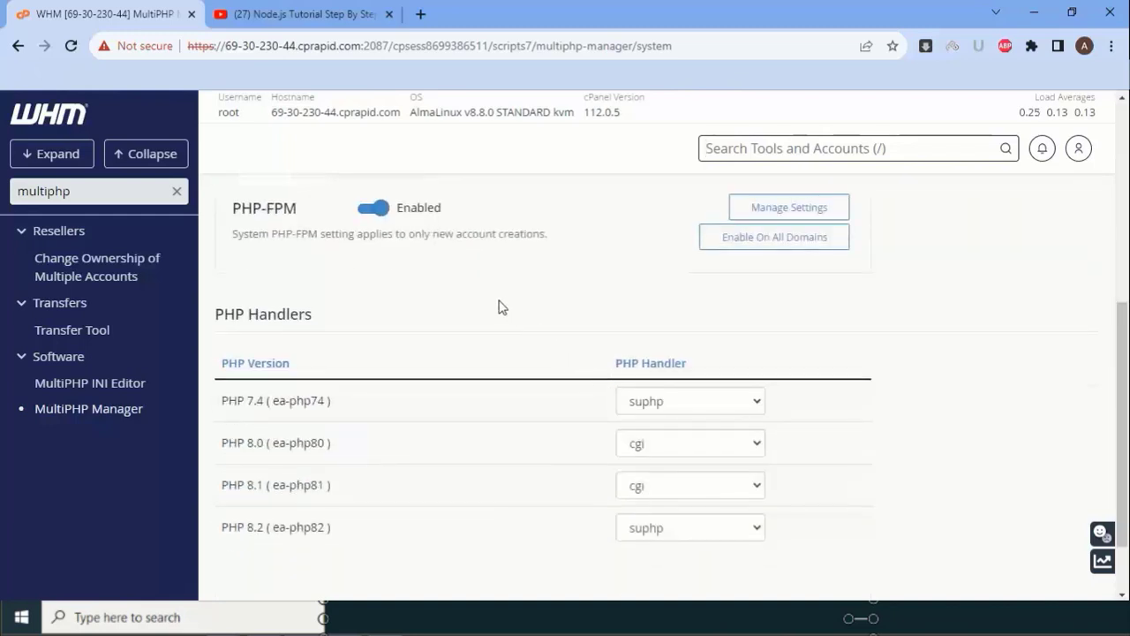
pyautogui.scroll(2, 494, 311)
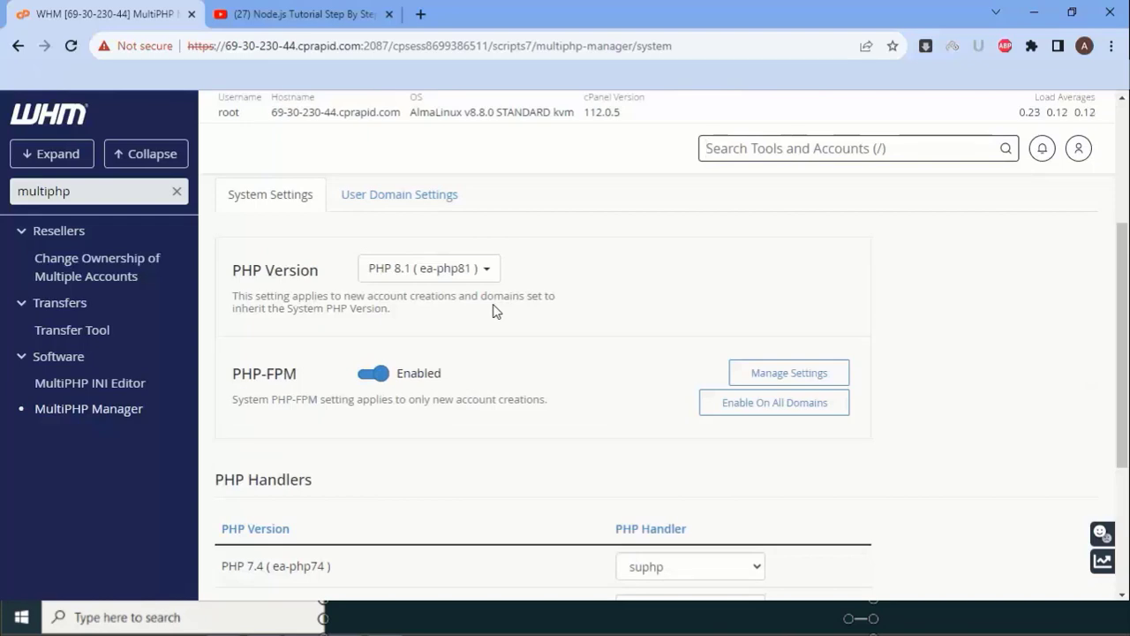
pyautogui.scroll(-3, 499, 314)
# Step: Choose suphp as the handler for PHP 7.4, PHP 8.0 and PHP 8.1 in the PHP Handlers table
pyautogui.click(675, 327)
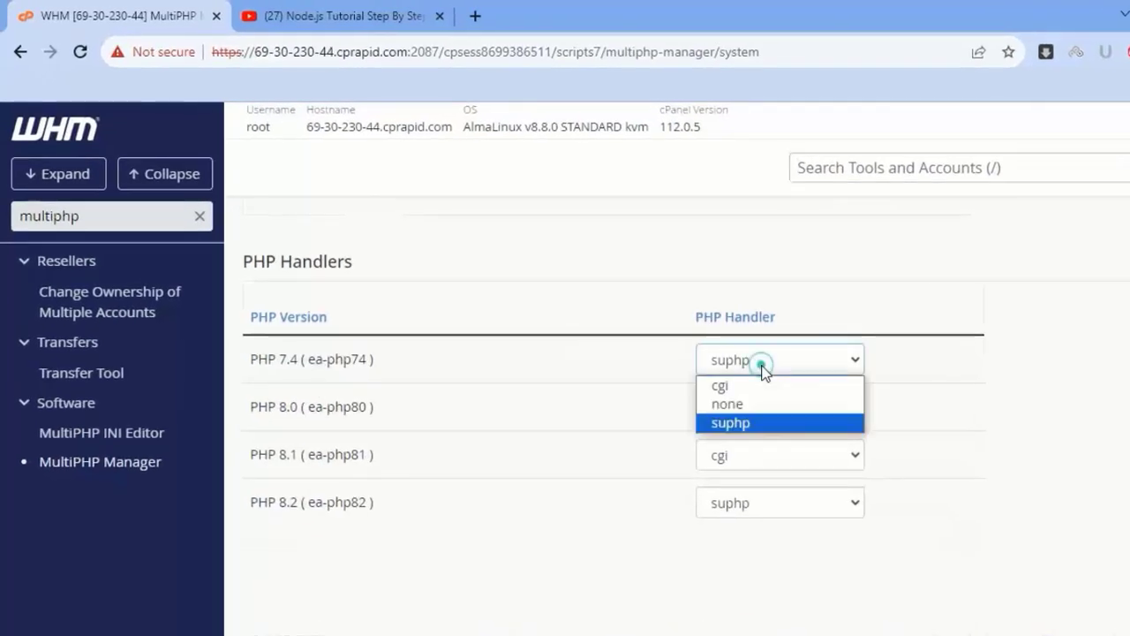
pyautogui.click(753, 427)
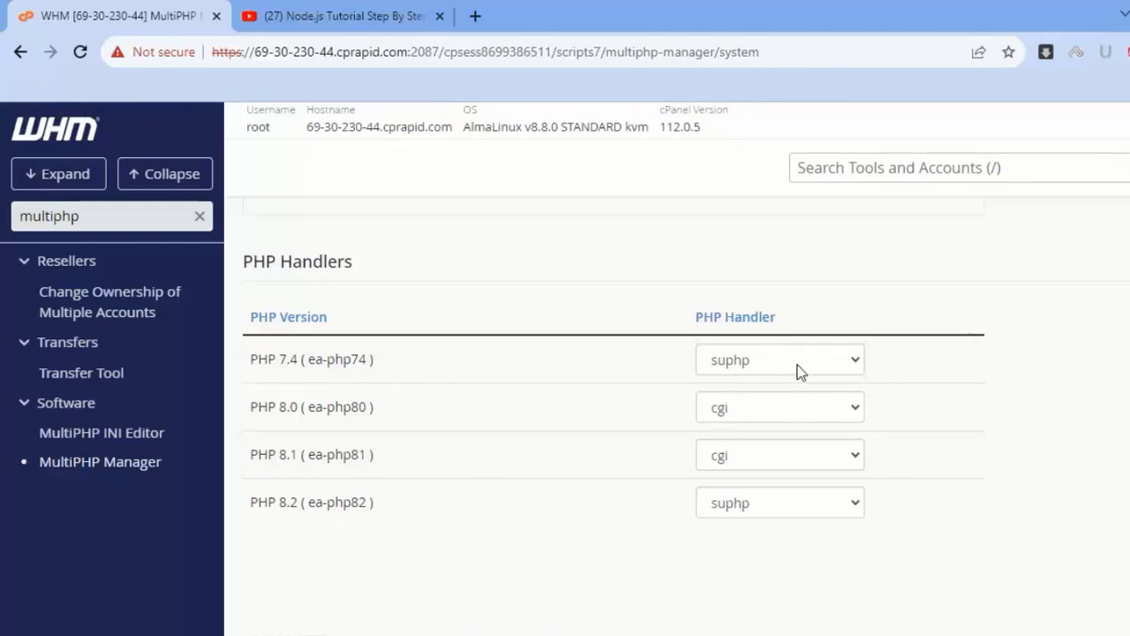
pyautogui.click(761, 403)
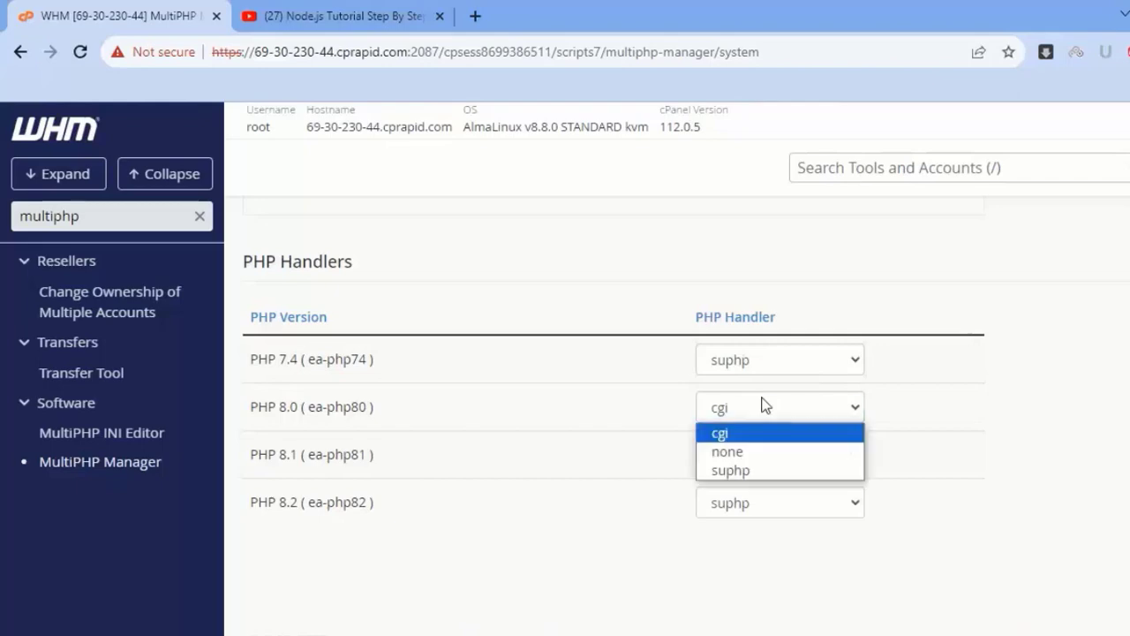
pyautogui.click(746, 475)
pyautogui.click(757, 457)
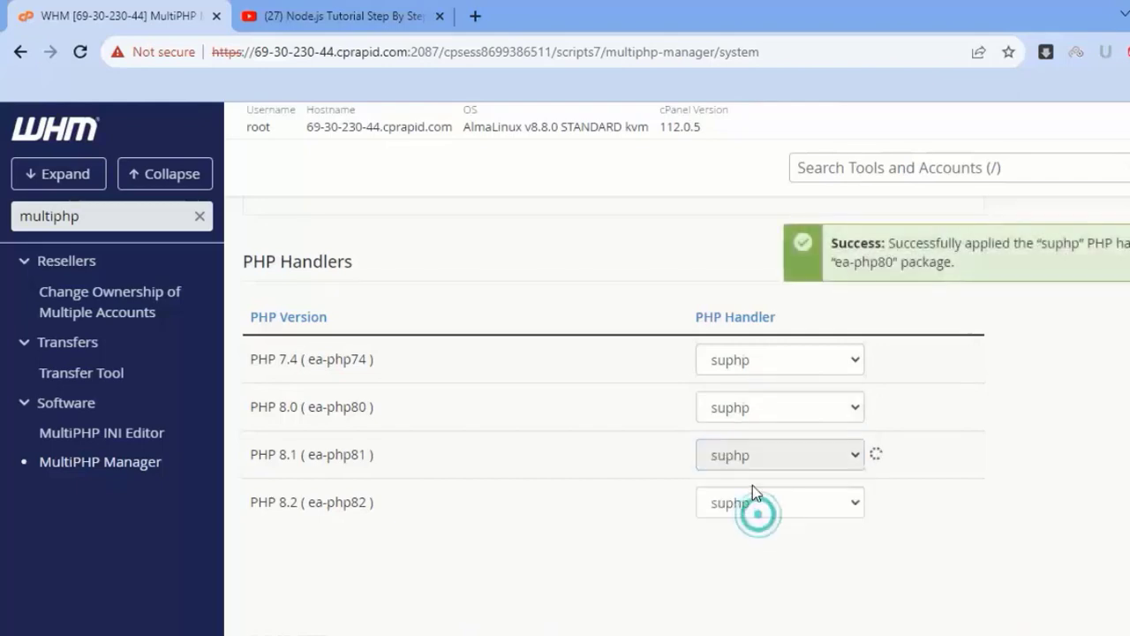
pyautogui.scroll(2, 927, 446)
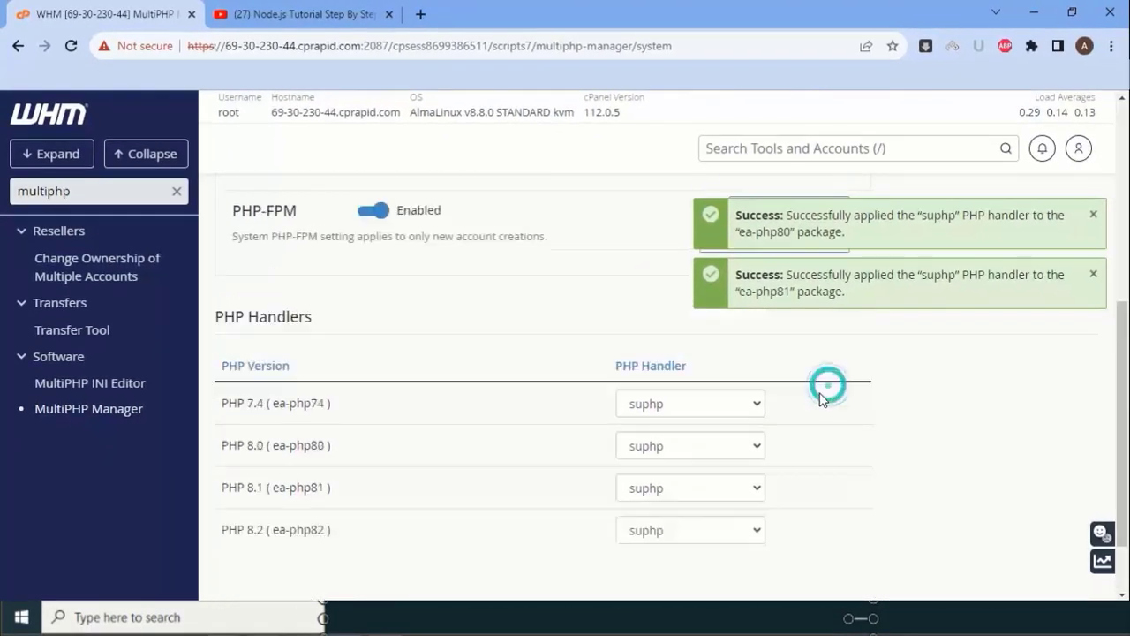
pyautogui.scroll(3, 821, 397)
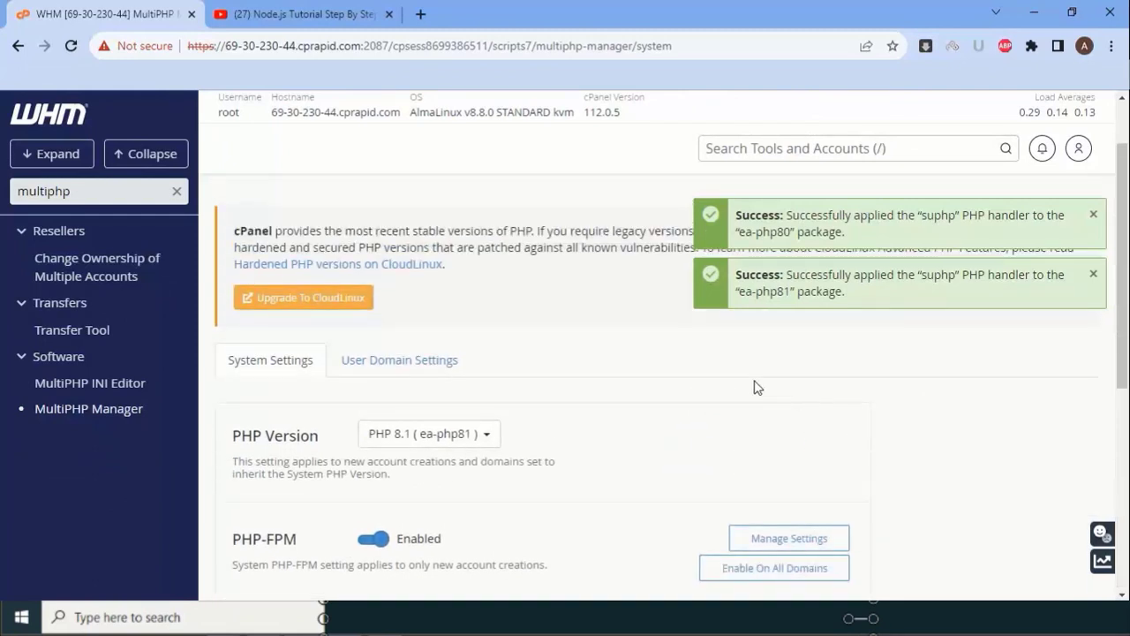
pyautogui.scroll(-4, 753, 389)
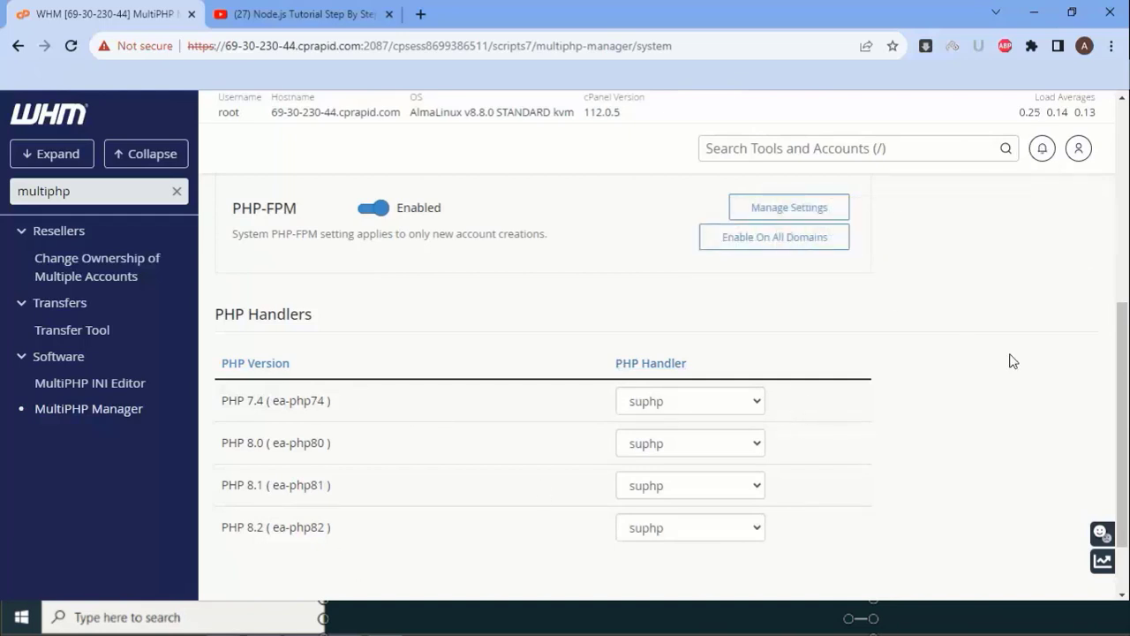
pyautogui.scroll(4, 839, 292)
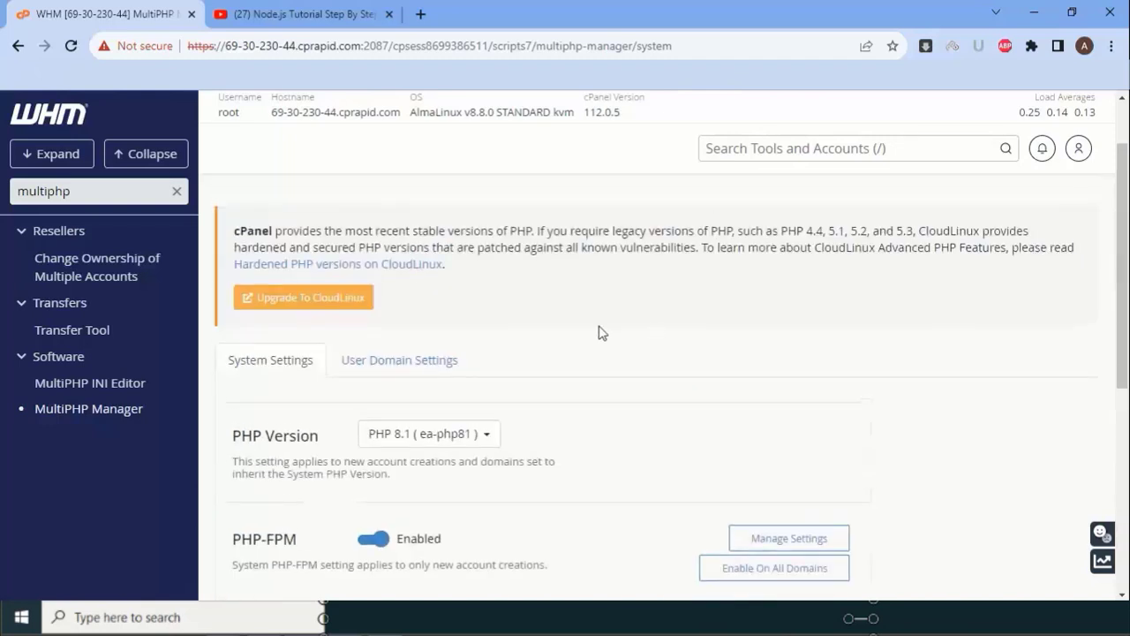
pyautogui.scroll(-3, 574, 349)
pyautogui.scroll(1, 565, 355)
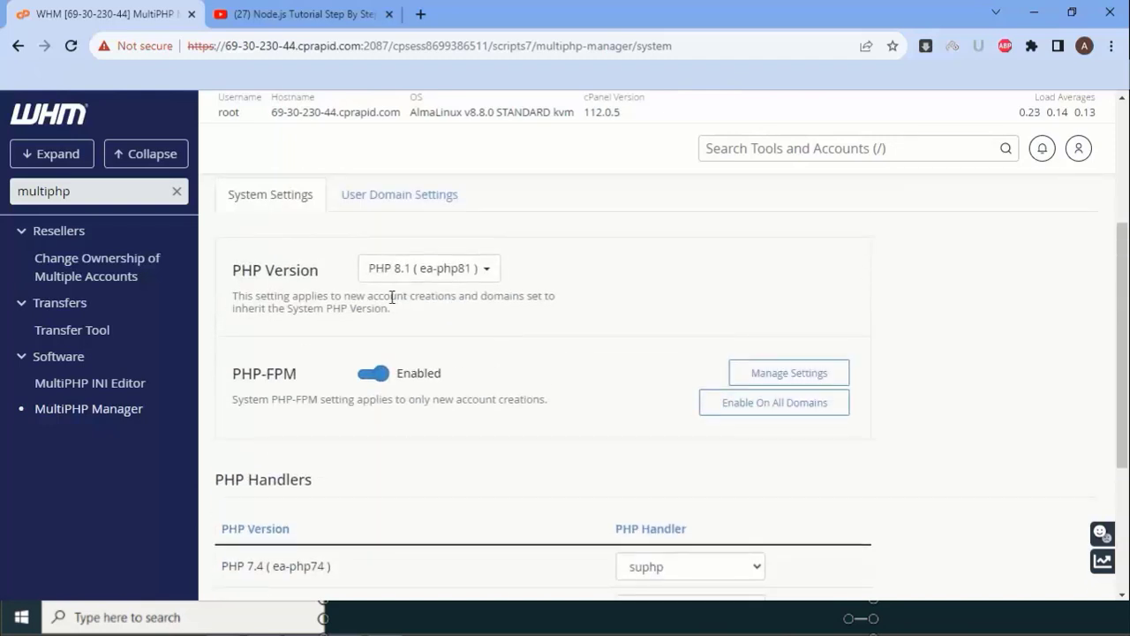
# Step: Select PHP 8.1 (ea-php81) as the system default PHP version and verify the choice
pyautogui.scroll(-1, 395, 296)
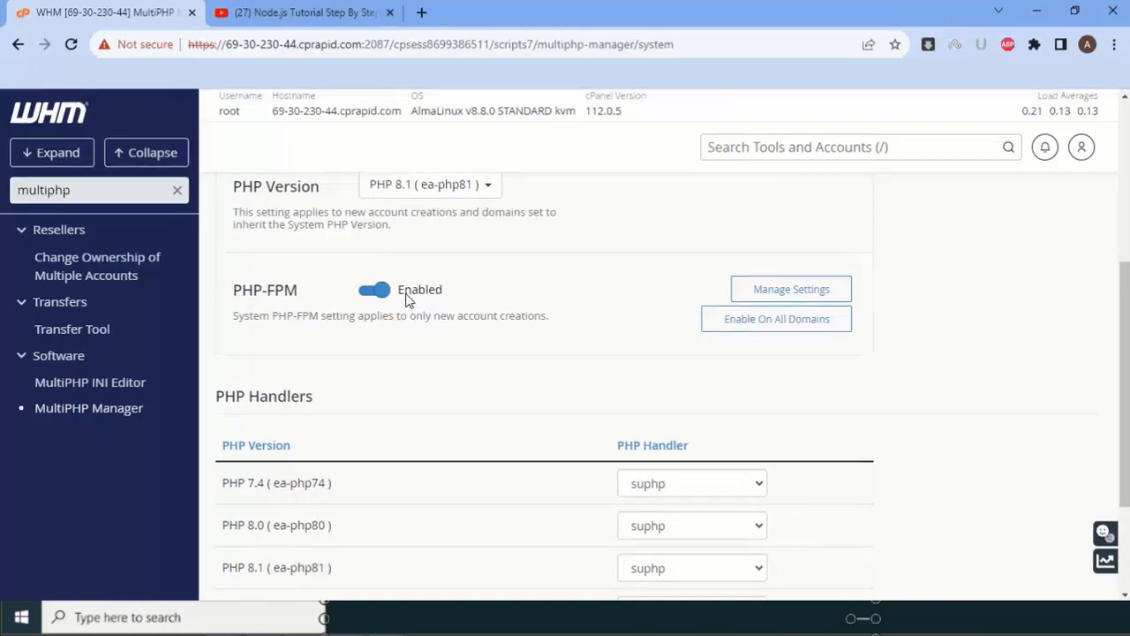
pyautogui.click(428, 187)
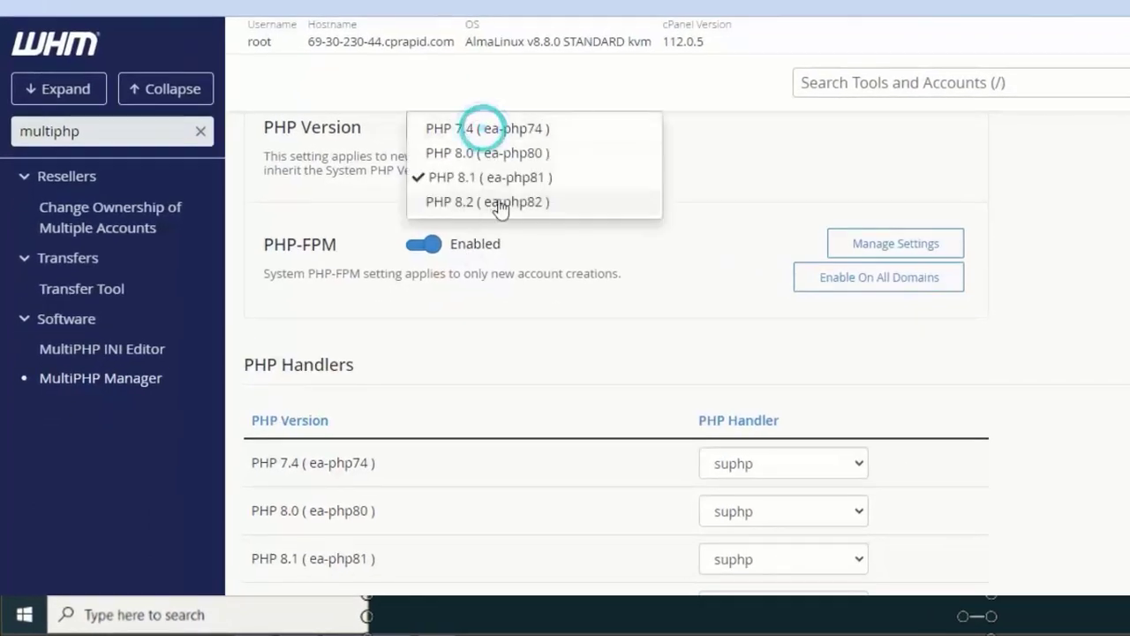
pyautogui.click(460, 179)
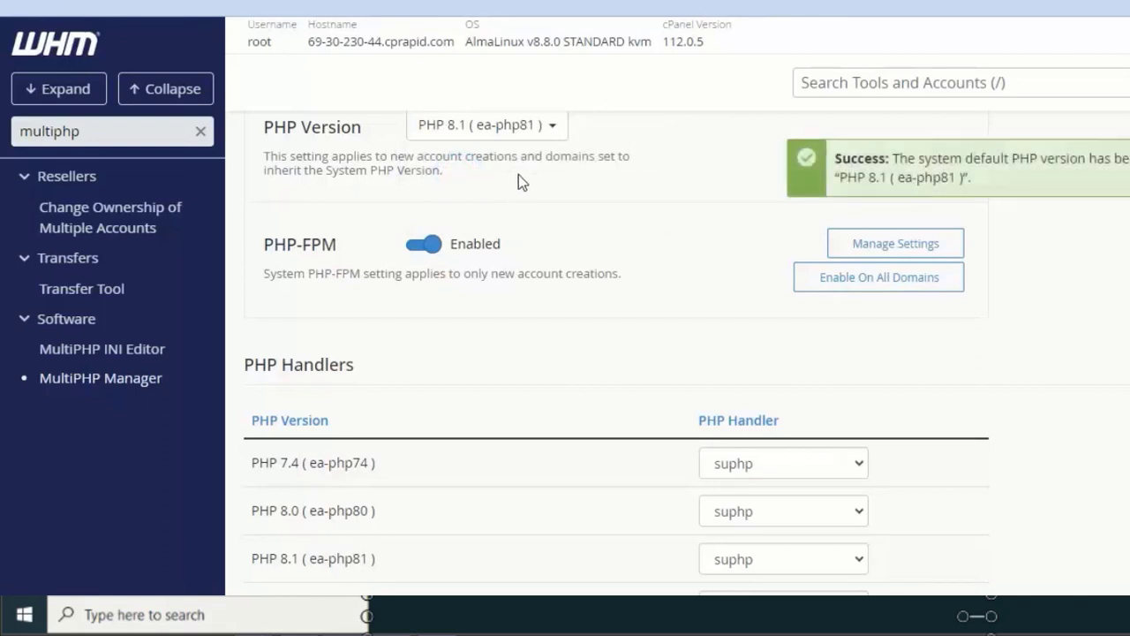
pyautogui.click(520, 125)
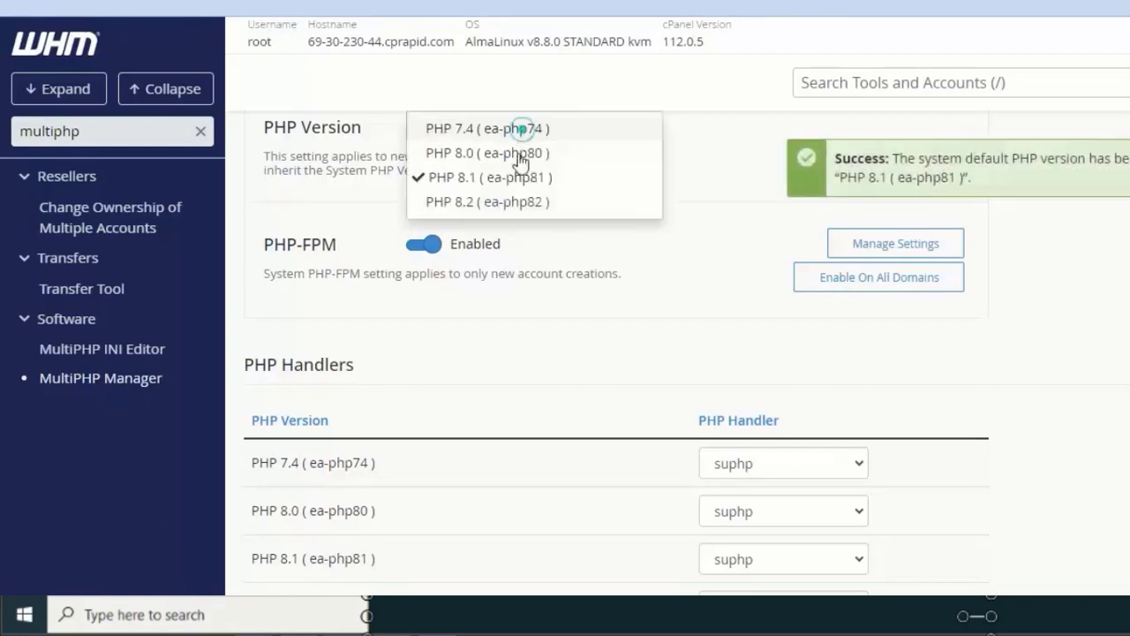
pyautogui.click(589, 256)
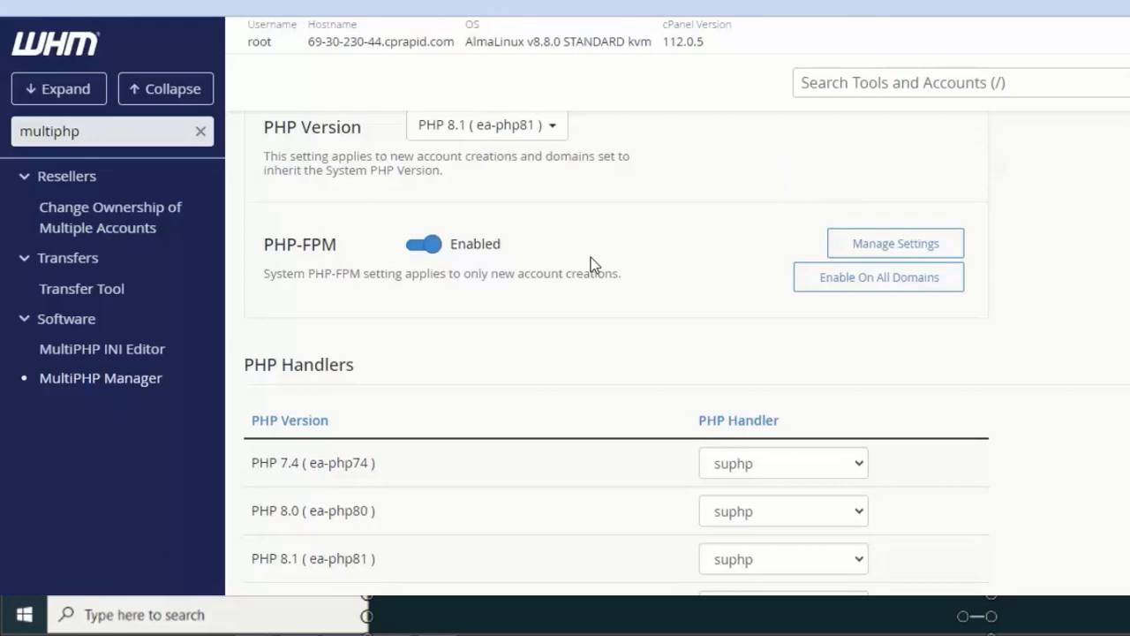
pyautogui.scroll(2, 574, 256)
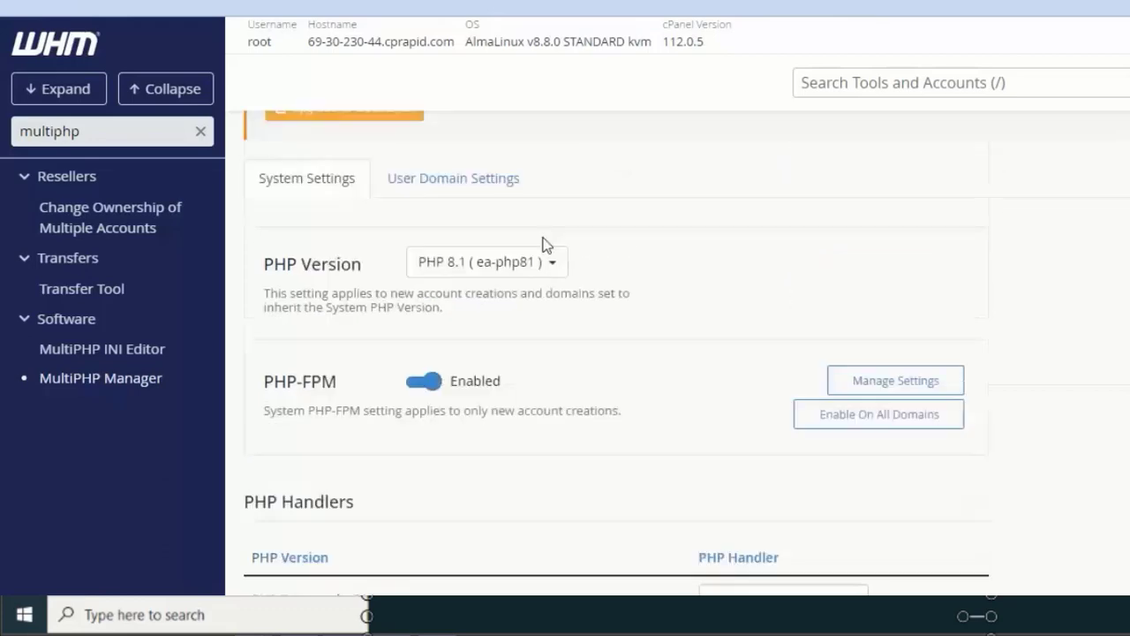
# Step: Switch to the User Domain Settings tab, which lists no domains or accounts
pyautogui.click(474, 228)
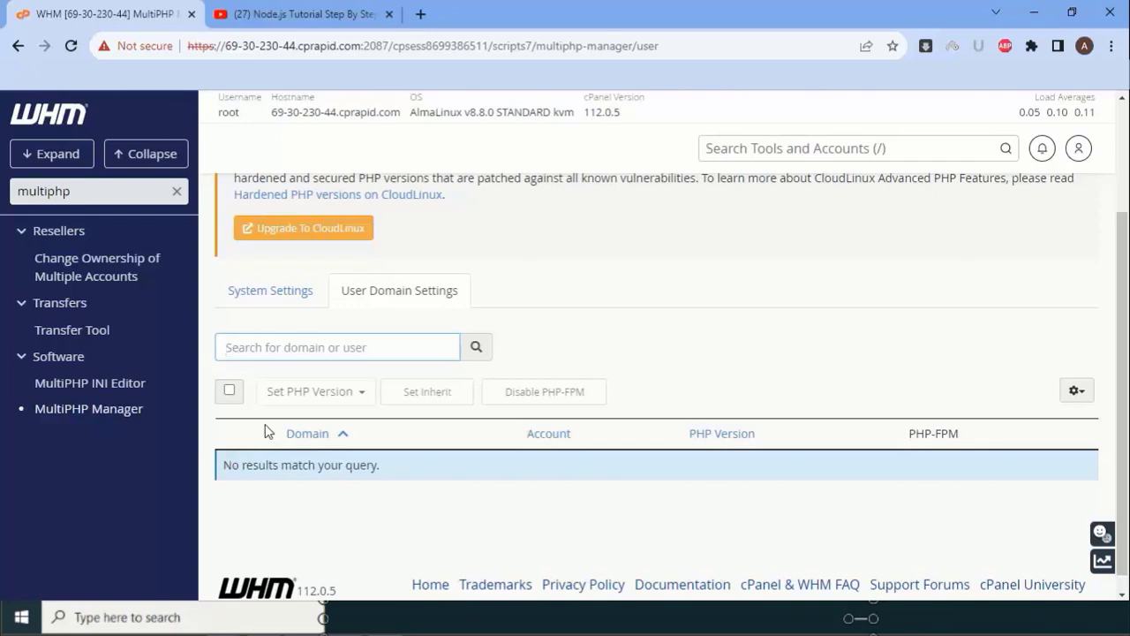
pyautogui.scroll(3, 269, 429)
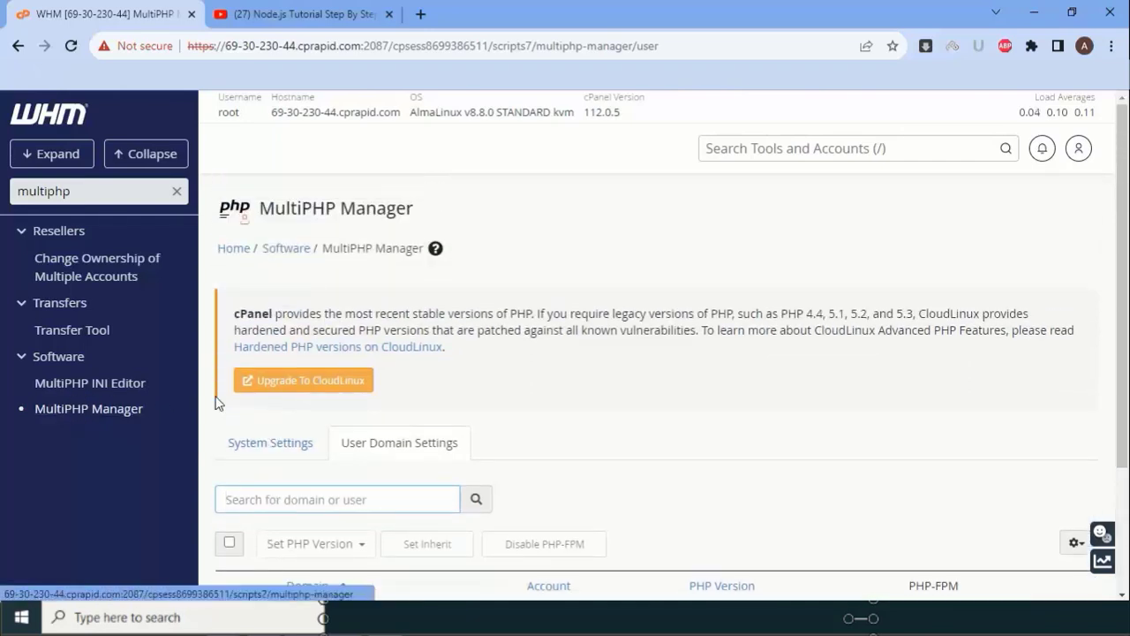